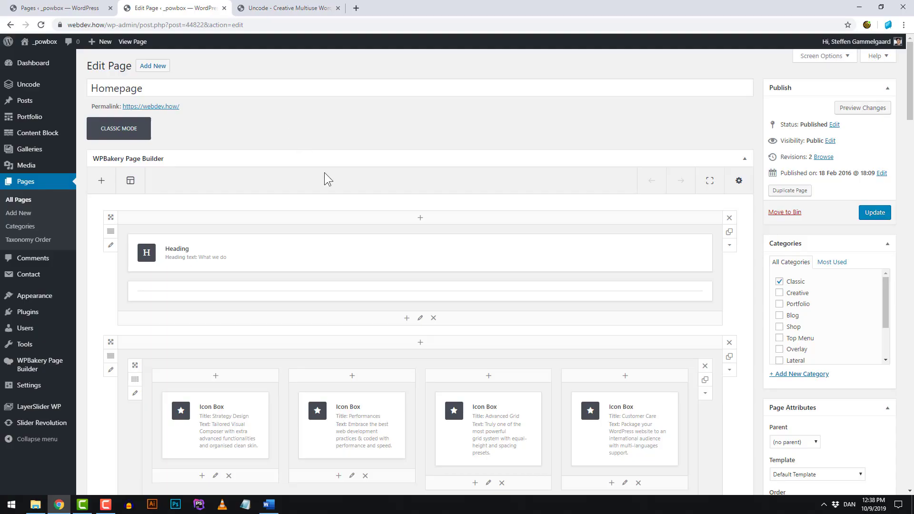
- Try a 2/3 + 1/3 column layout and a three-equal-column layout on the "What we do" heading row
scroll(324, 172, down, 3)
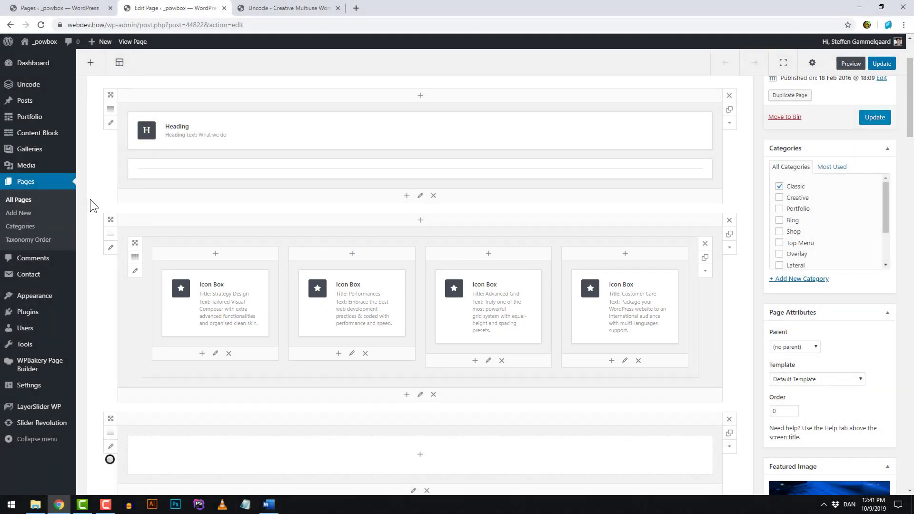
mouse_move(111, 115)
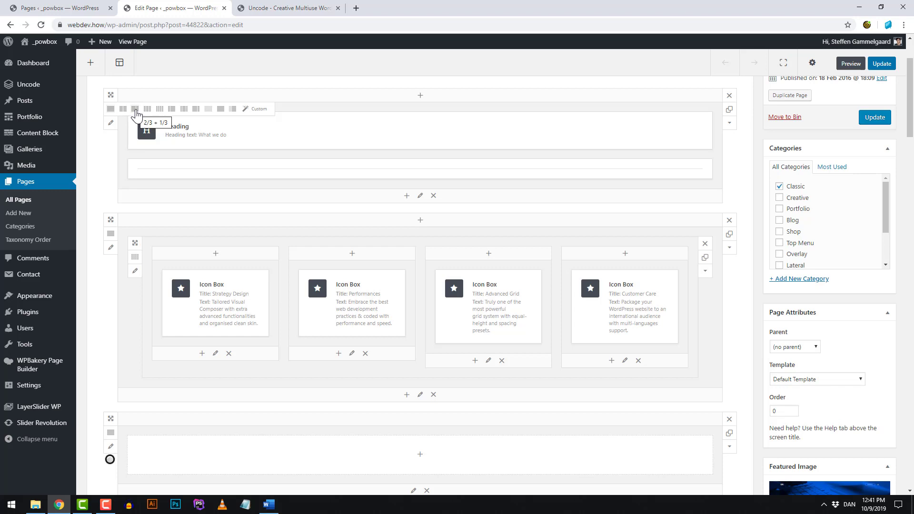
click(136, 109)
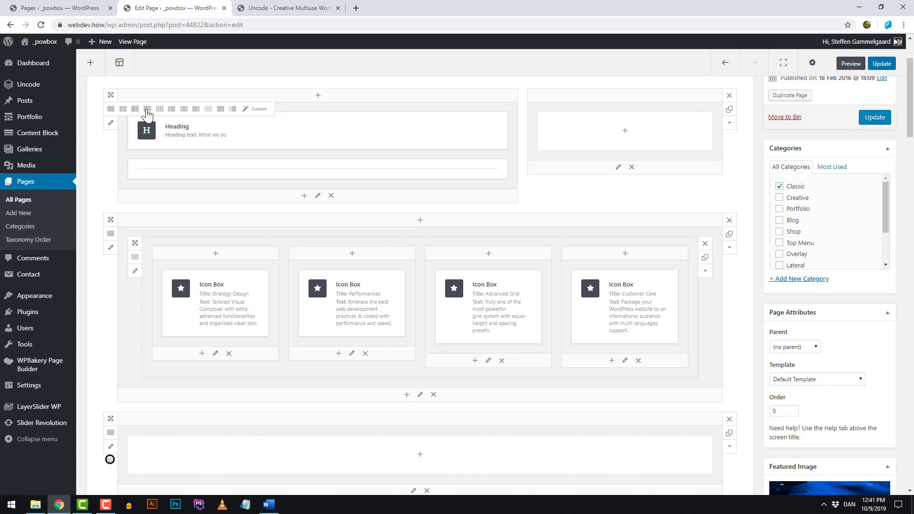
click(148, 109)
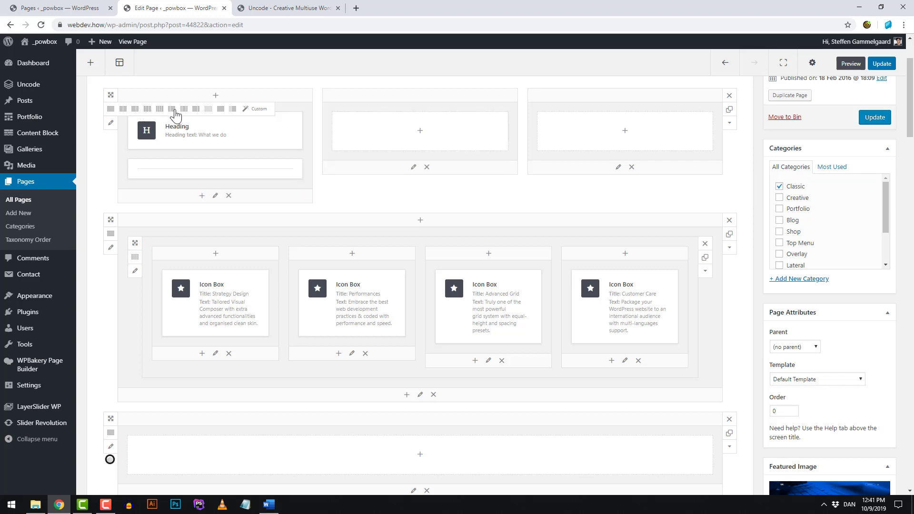
- Apply a custom layout of 4/12 + 4/12 + 4/12 to the "What we do" heading row
click(257, 113)
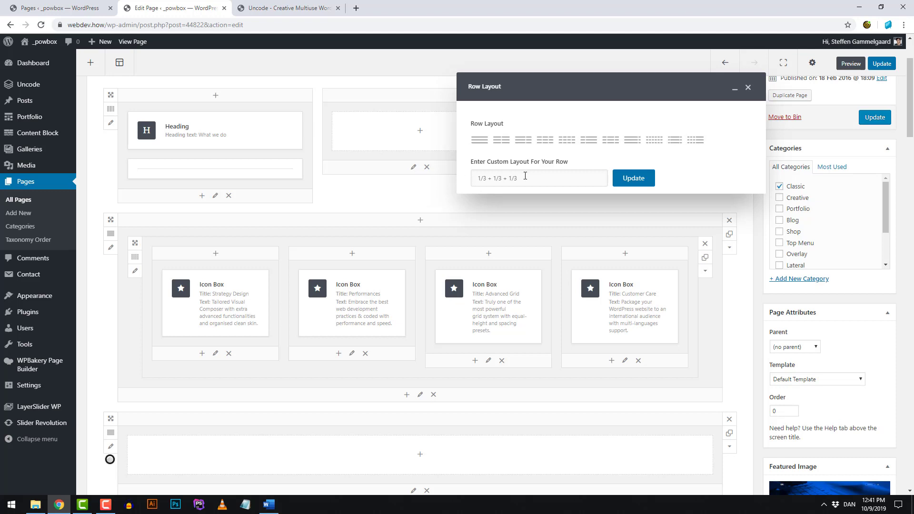
double_click(482, 177)
text(4/12)
double_click(499, 178)
text(4/12)
double_click(517, 178)
text(4/12)
click(633, 180)
- Switch the heading row to 1/2 + 1/2 and customize the split to 7/12 + 5/12
drag(481, 178, 478, 178)
click(502, 141)
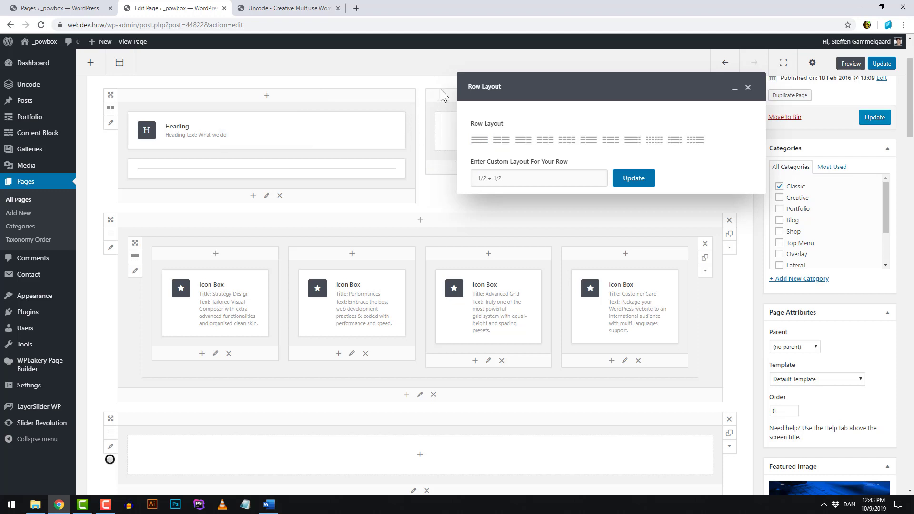
drag(478, 177, 473, 177)
text(6)
key(BackSpace)
text(7)
click(484, 179)
text(1)
key(shift+Right)
text(5/1)
click(635, 180)
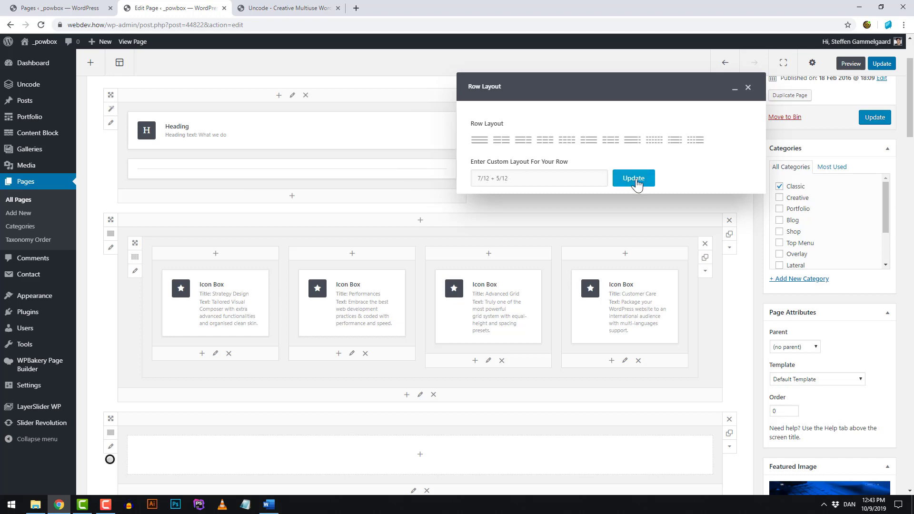
- Uncover the row's columns, close the row layout dialog, and look at the heading row's Aspect settings
drag(593, 87, 652, 151)
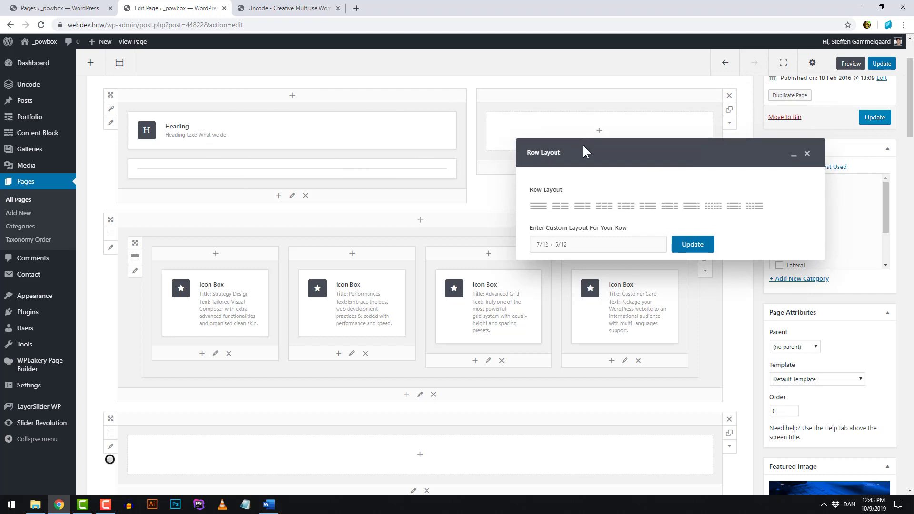
drag(583, 146, 543, 119)
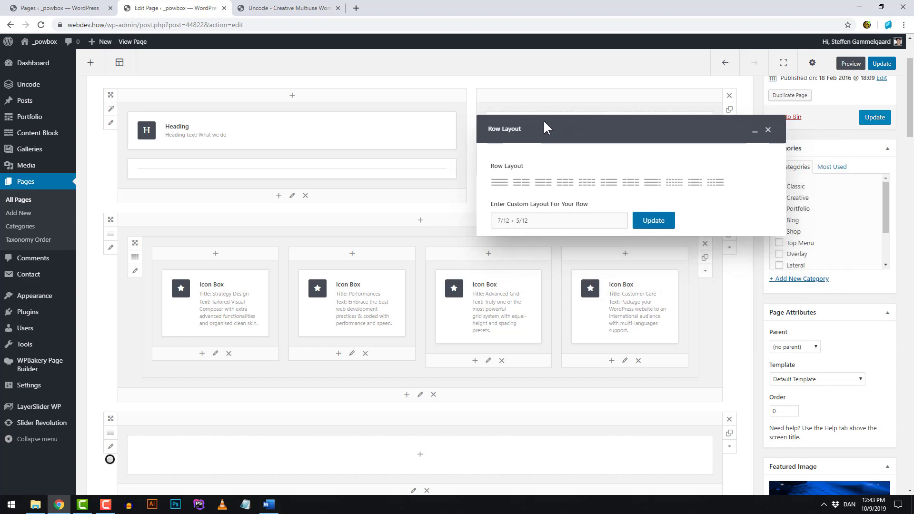
click(768, 131)
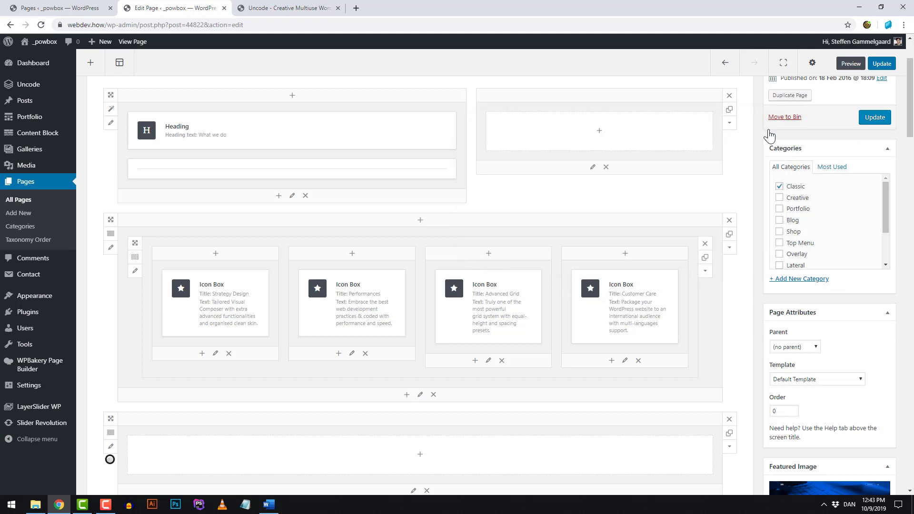
click(113, 124)
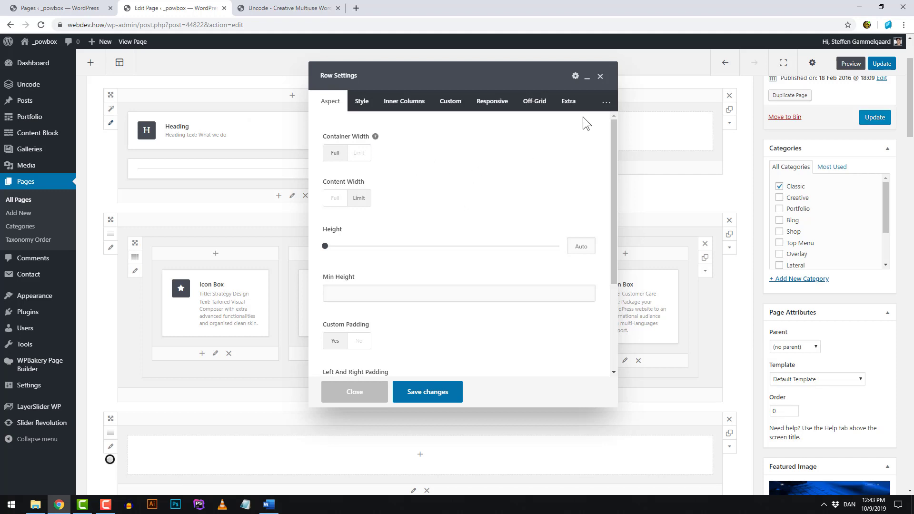
click(600, 77)
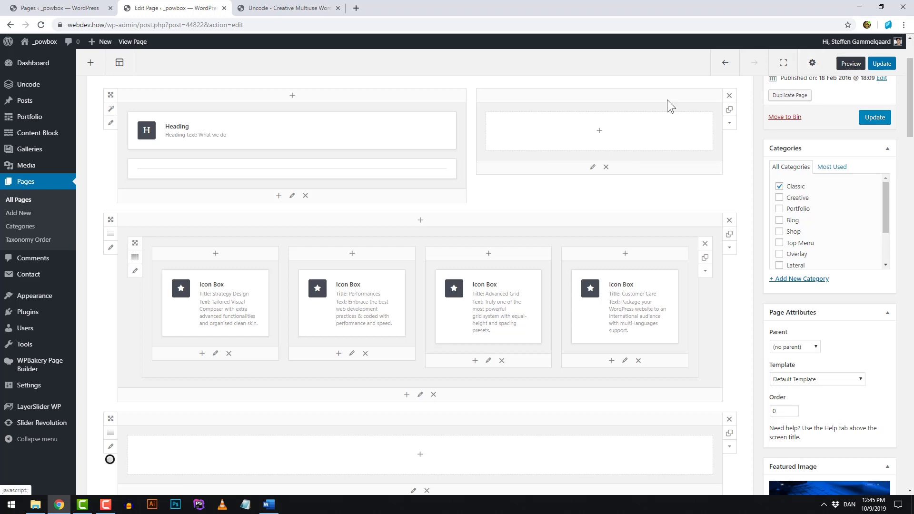
- Set the text size of the "What we do" heading to h5 and save the changes
mouse_move(385, 138)
click(298, 131)
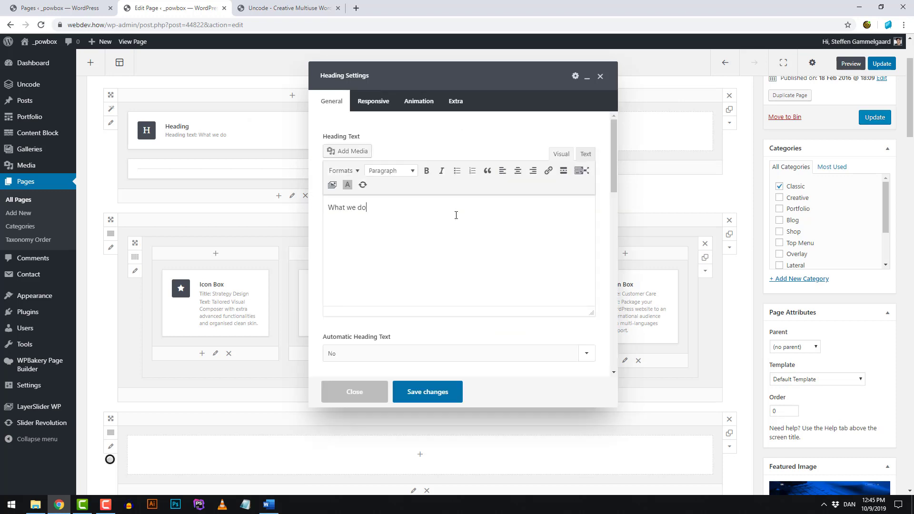
scroll(452, 216, down, 2)
scroll(448, 209, down, 2)
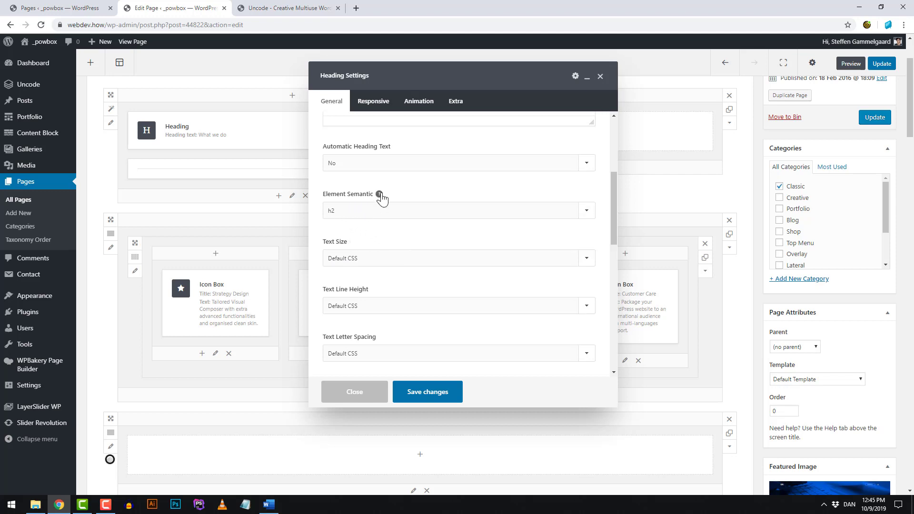
mouse_move(380, 194)
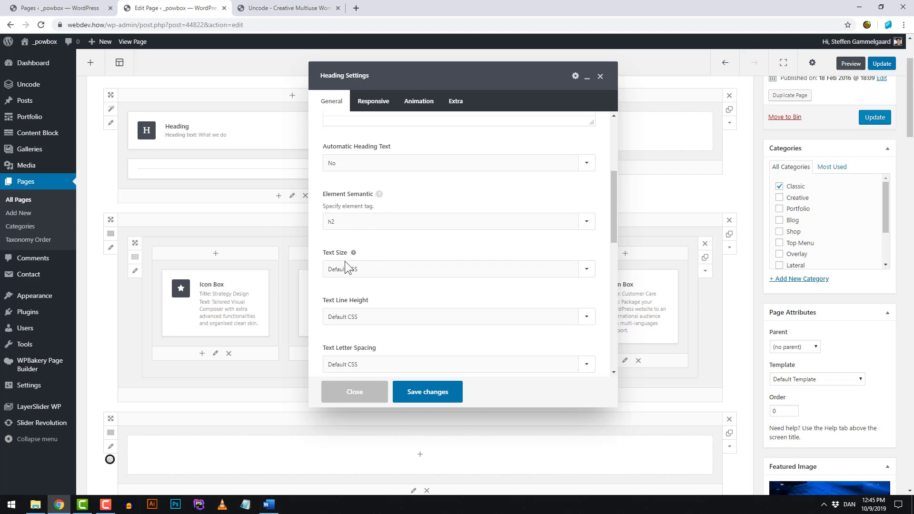
click(400, 273)
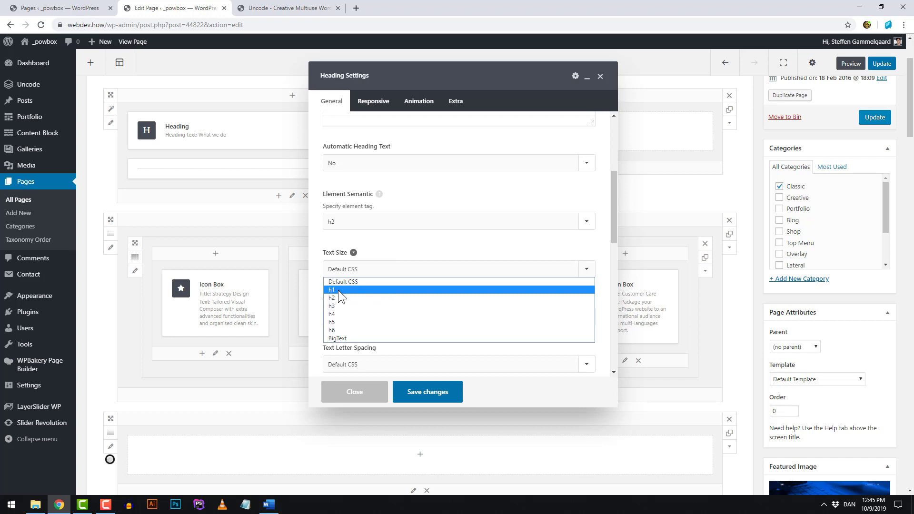
click(355, 322)
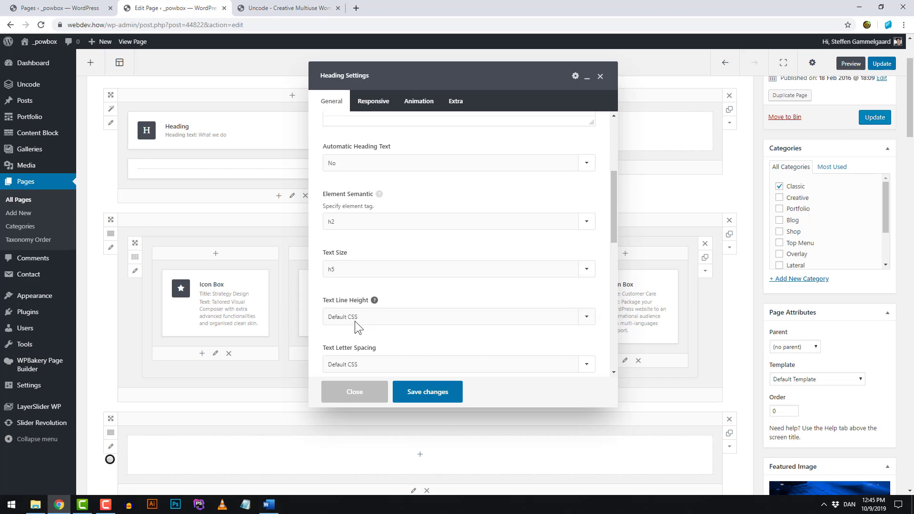
click(427, 393)
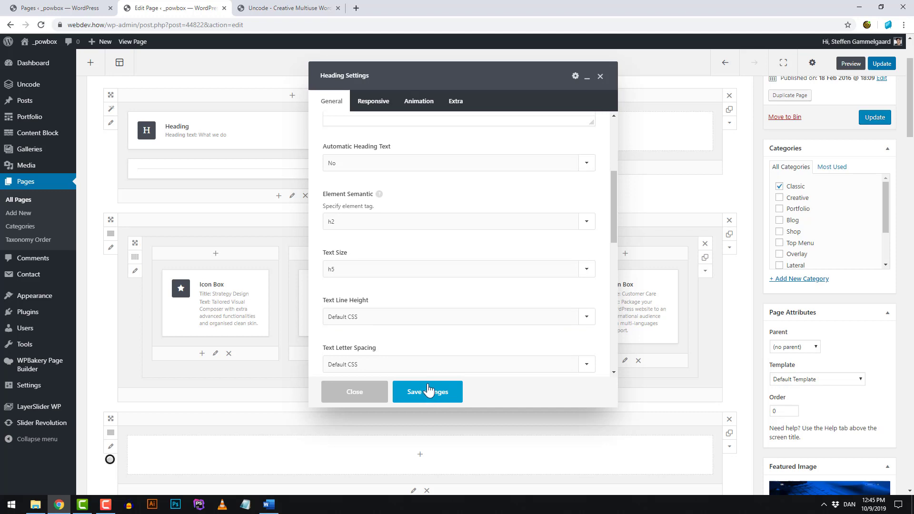
- Preview the page and inspect the "What we do" section
click(850, 63)
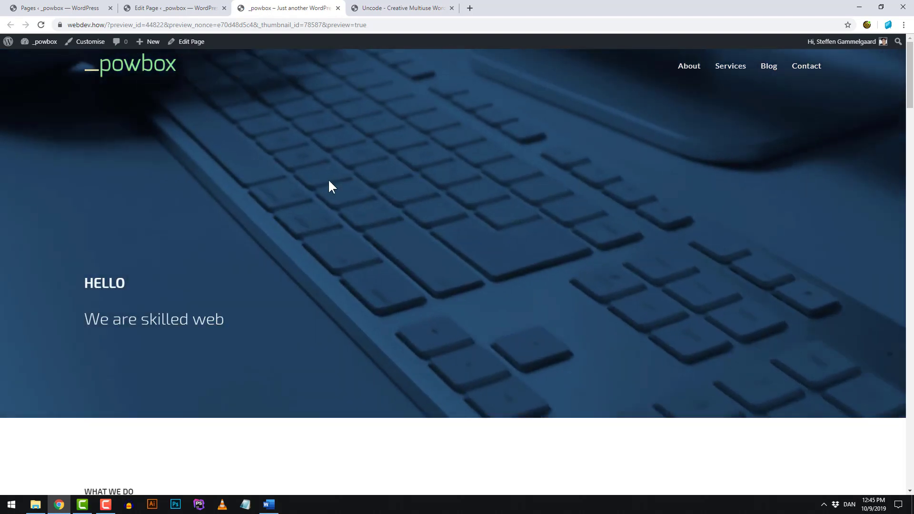
scroll(227, 286, down, 1)
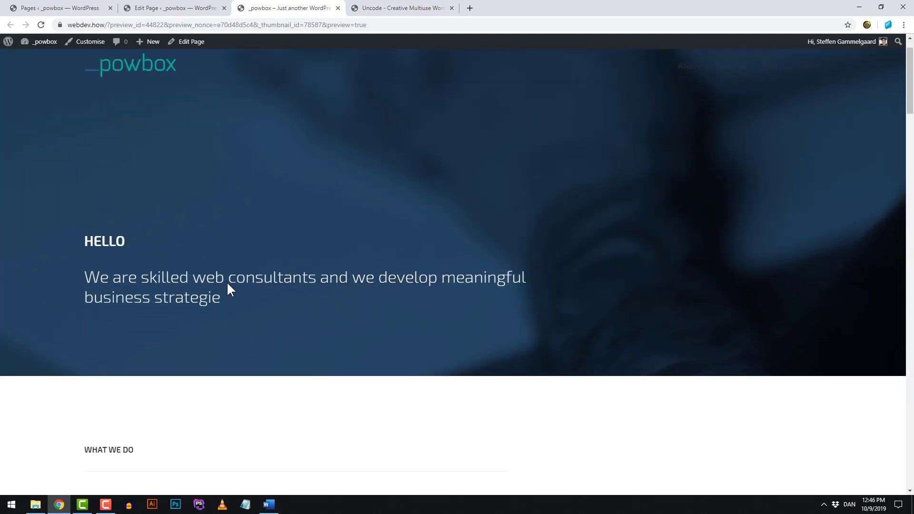
scroll(283, 257, down, 5)
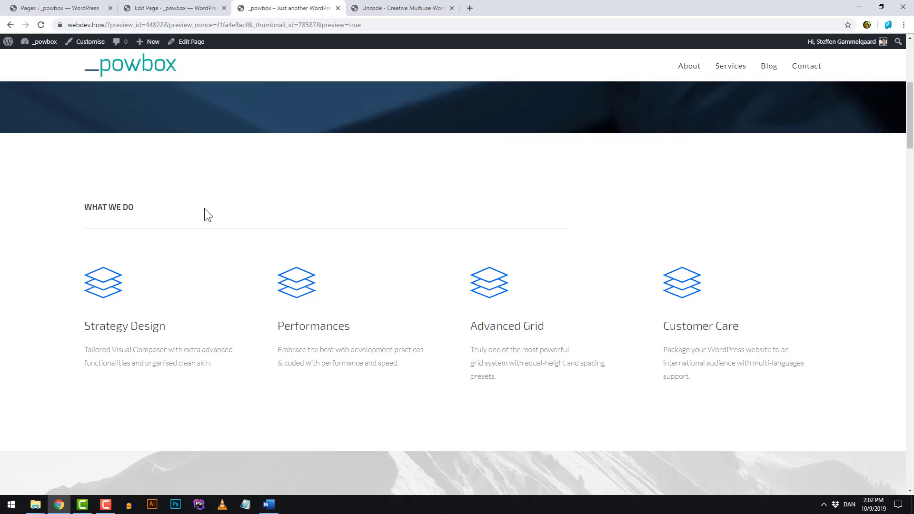
- Return to the page editor and reset the "What we do" heading row to a single full-width column
key(ctrl+shift+Tab)
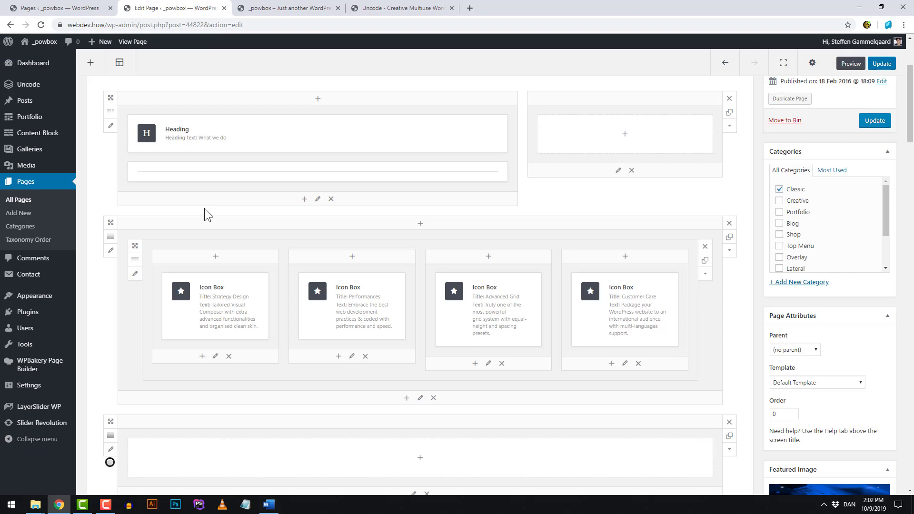
click(110, 114)
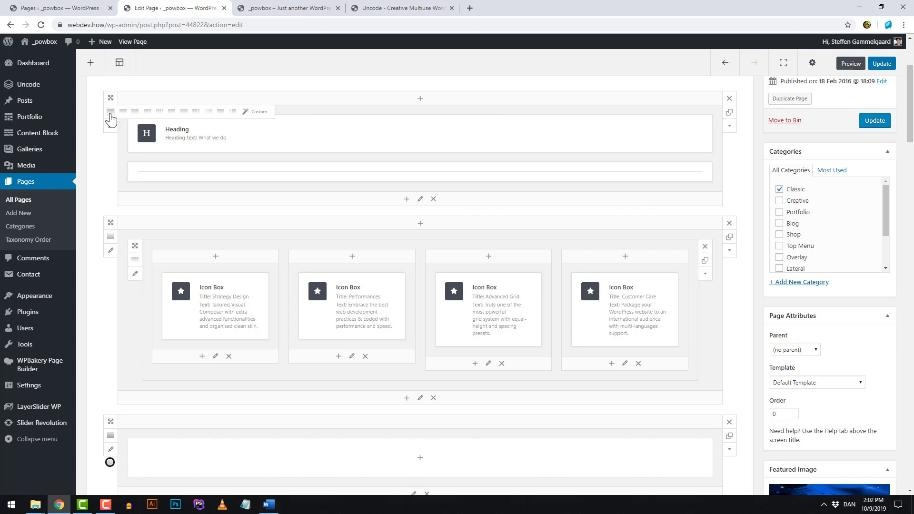
- Move all four icon boxes out of the nested row into its parent row and delete the emptied nested row
scroll(96, 206, down, 1)
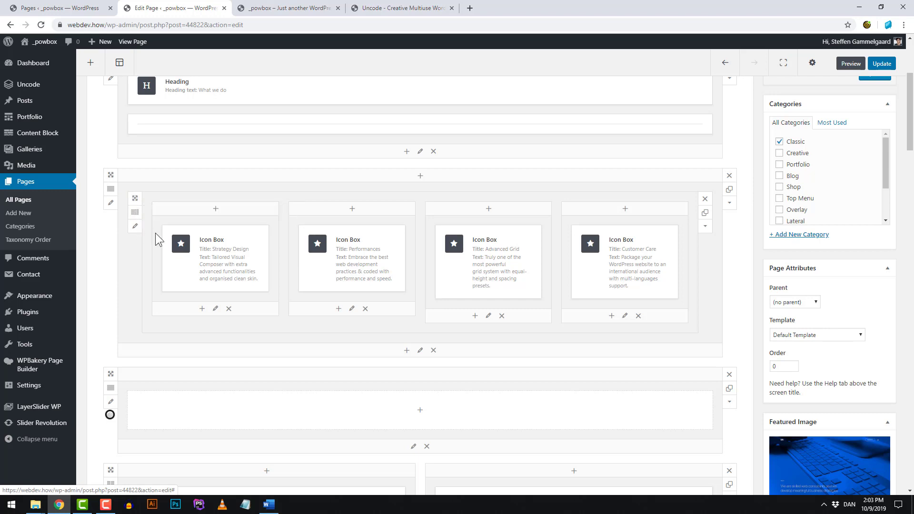
mouse_move(192, 257)
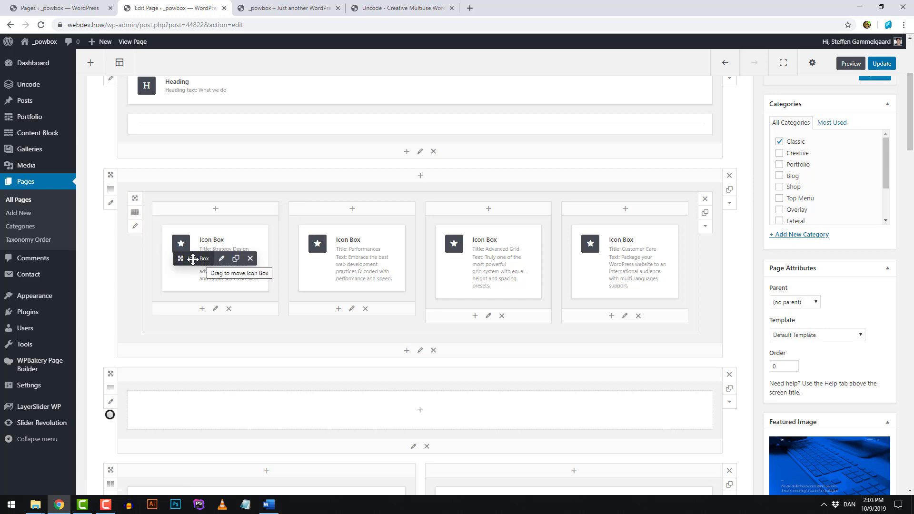
drag(190, 259, 209, 199)
mouse_move(316, 312)
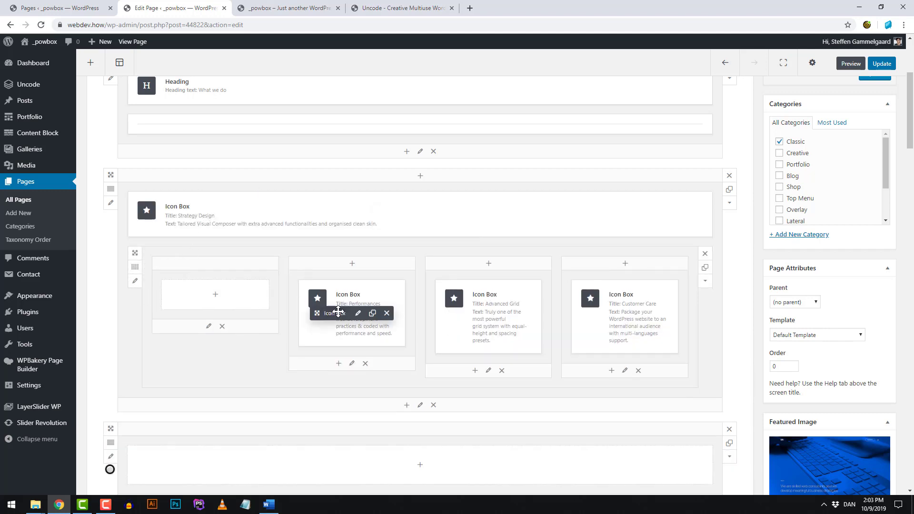
drag(326, 312, 325, 246)
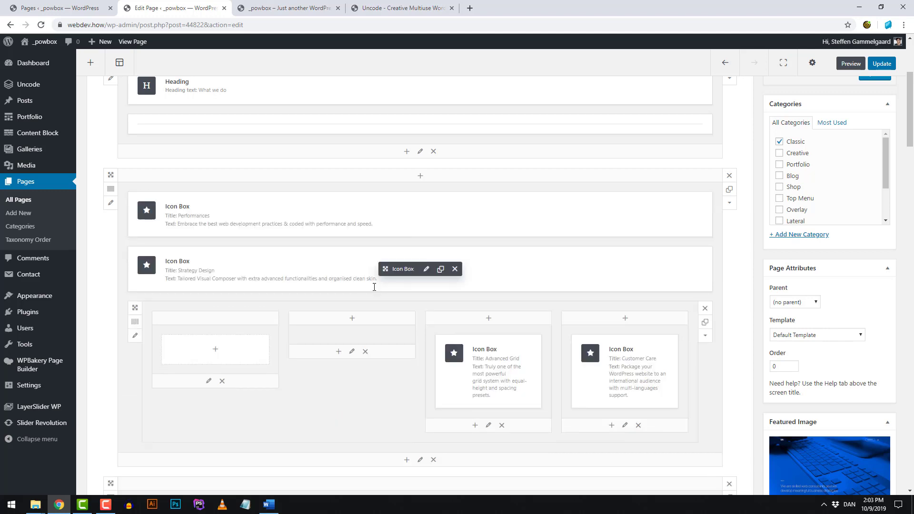
mouse_move(476, 371)
drag(470, 371, 427, 234)
drag(556, 335, 537, 261)
scroll(574, 387, down, 2)
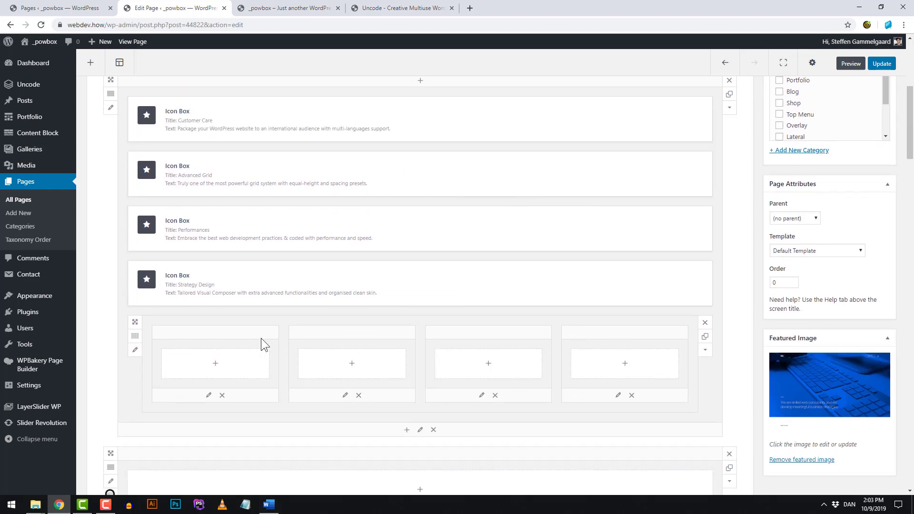
click(705, 323)
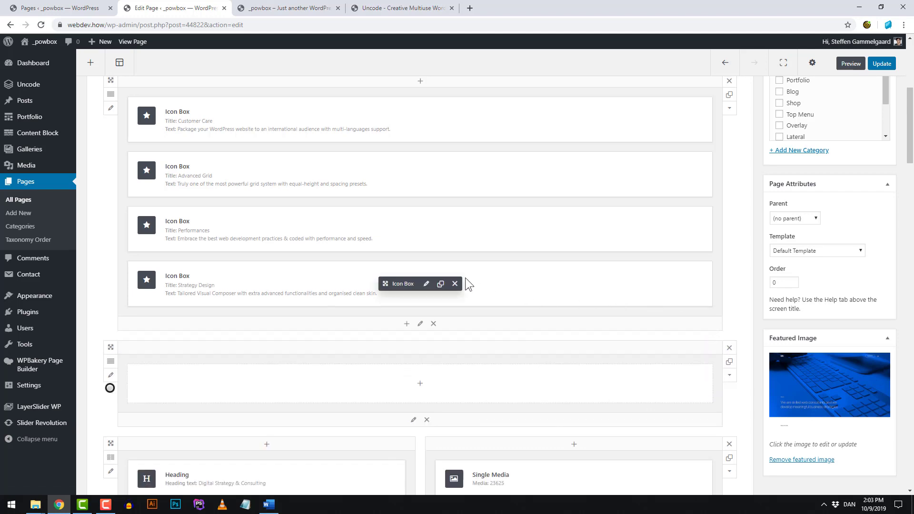
- Split the icon box row into four equal columns ordered Strategy Design, Performances, Advanced Grid, Customer Care, with one box in each
scroll(465, 284, up, 1)
mouse_move(110, 144)
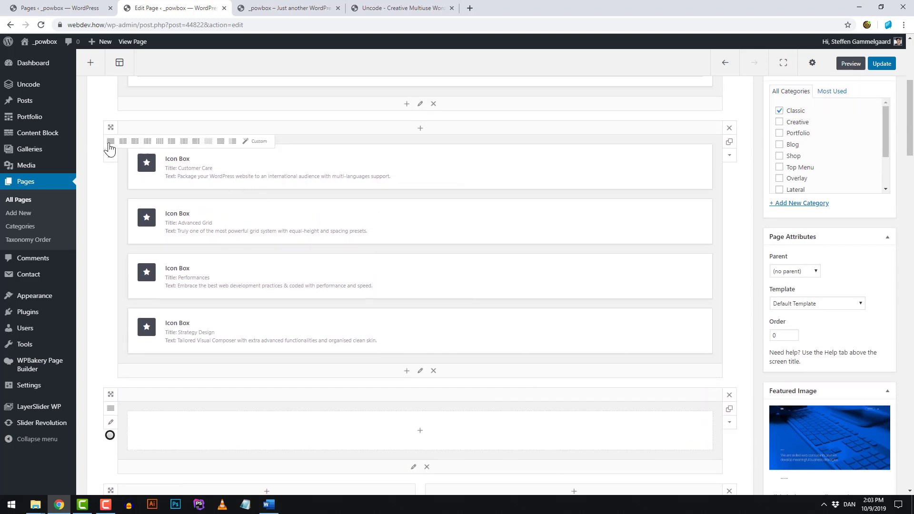
click(160, 143)
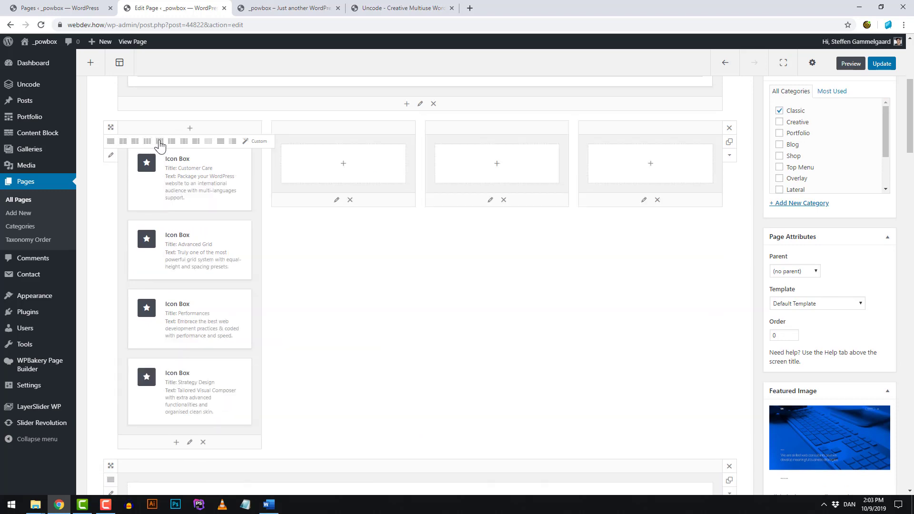
drag(164, 174, 498, 172)
drag(167, 175, 316, 169)
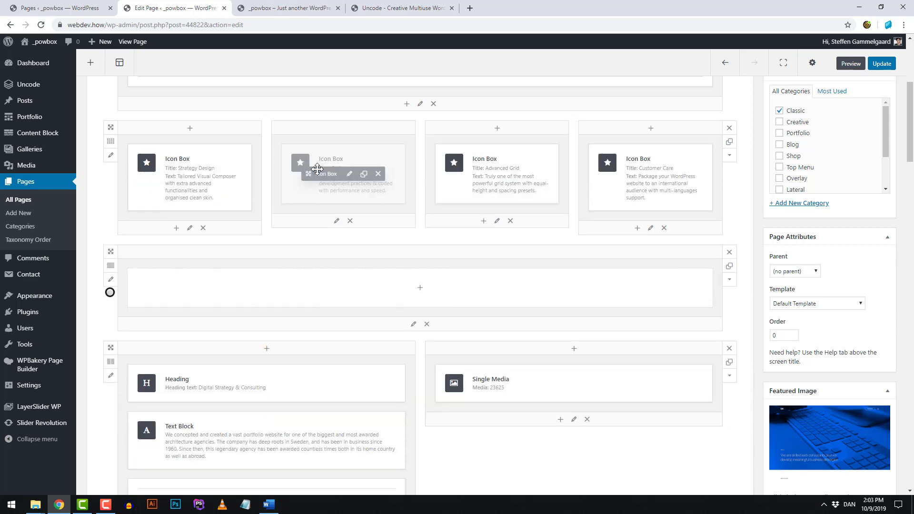
- Preview the page again to check the icon boxes under "What we do" and return to the editor
click(851, 64)
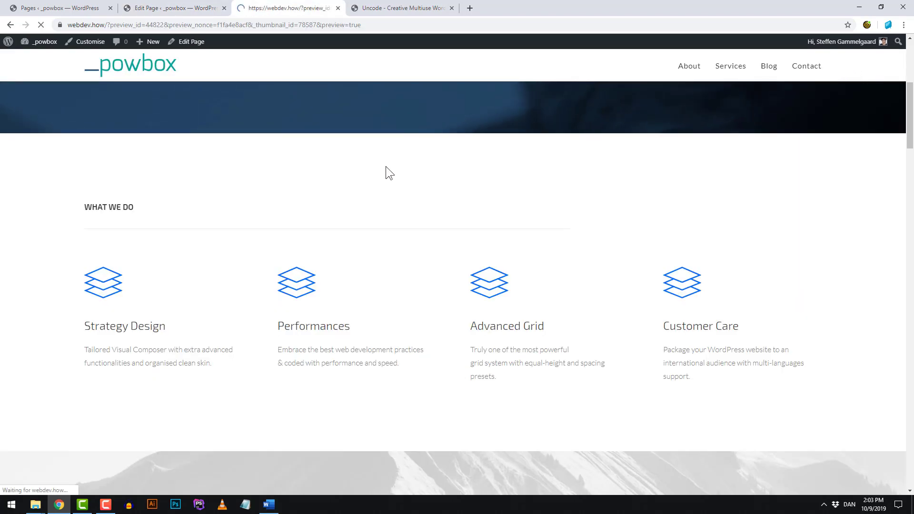
scroll(315, 181, down, 6)
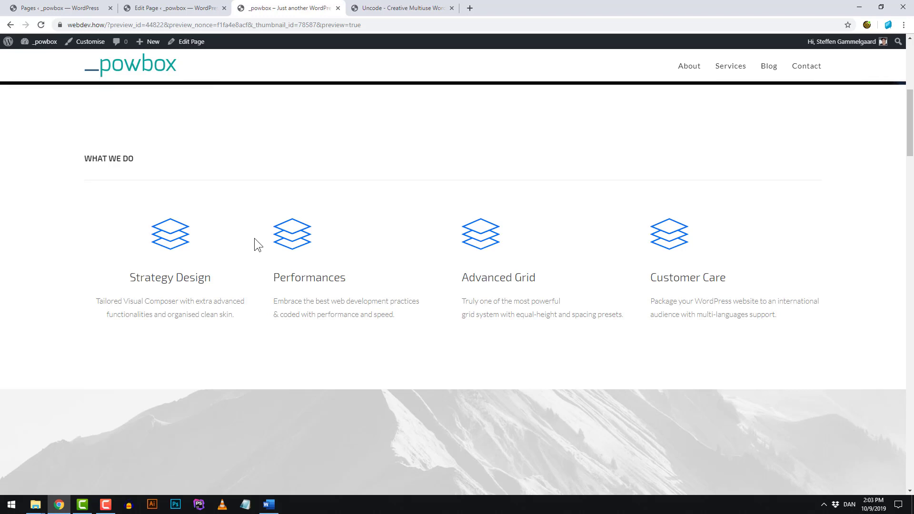
key(ctrl+shift+Tab)
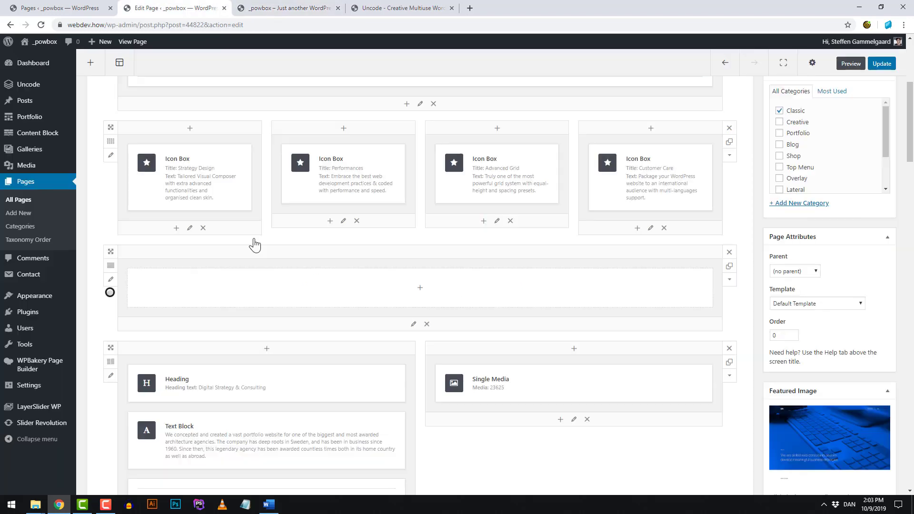
- Set the text alignment of the Strategy Design icon box column to Left
click(190, 231)
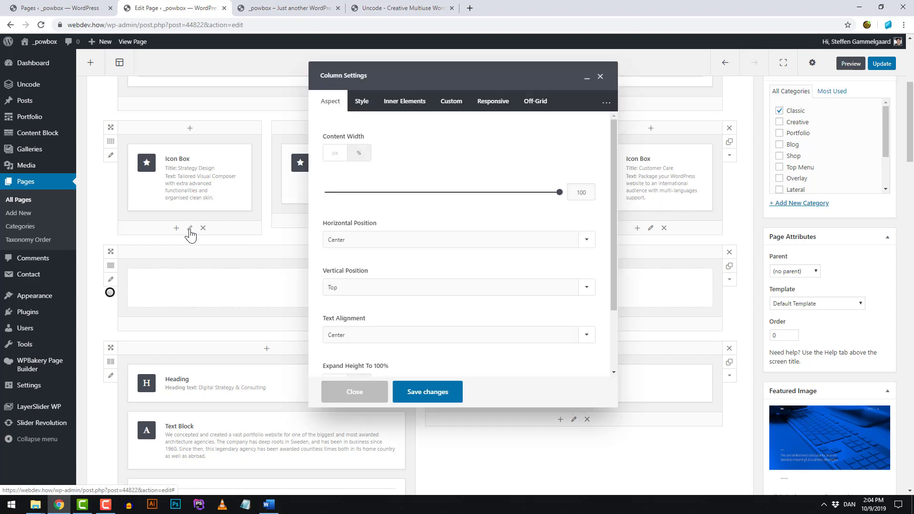
click(382, 342)
click(380, 355)
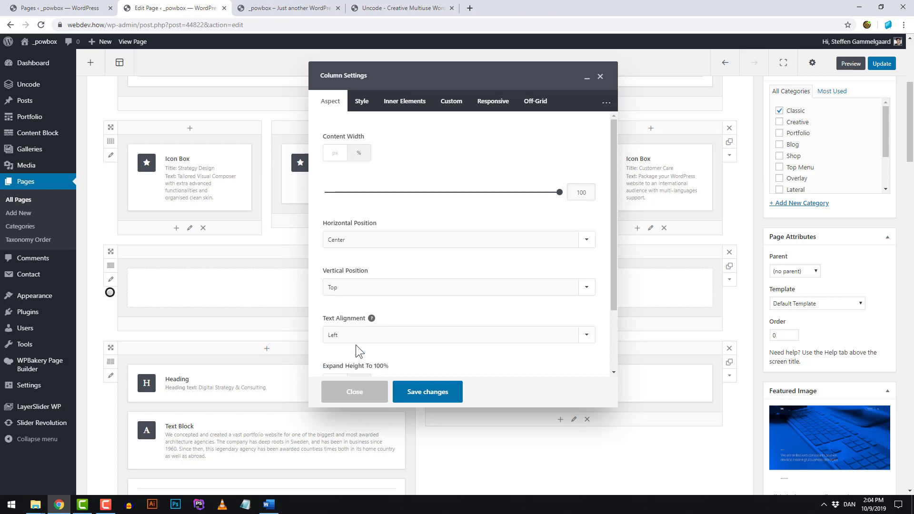
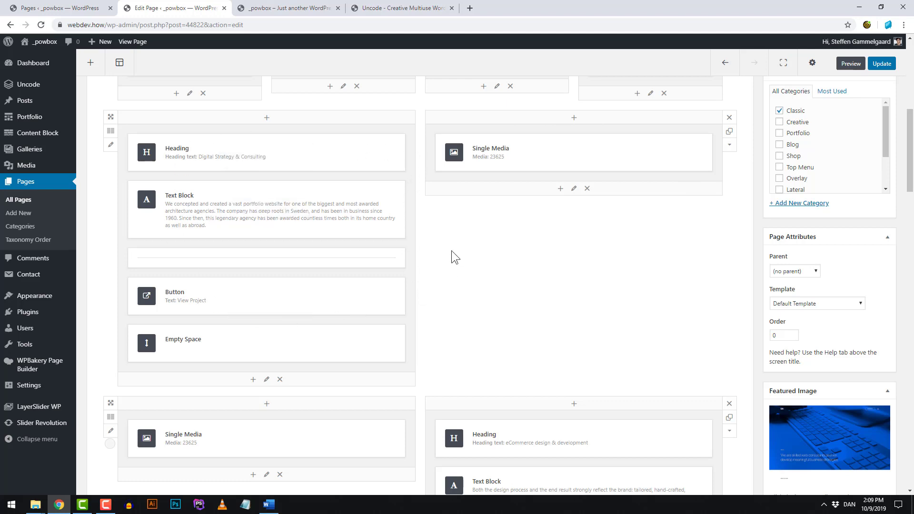
- Review the Digital Strategy & Consulting section in the page preview and return to the page editor
key(ctrl+Tab)
scroll(452, 249, down, 7)
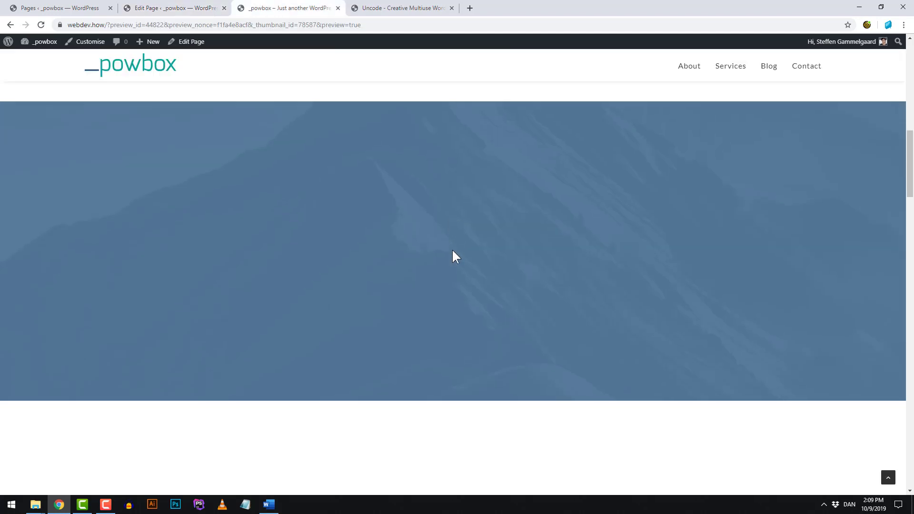
scroll(450, 251, down, 2)
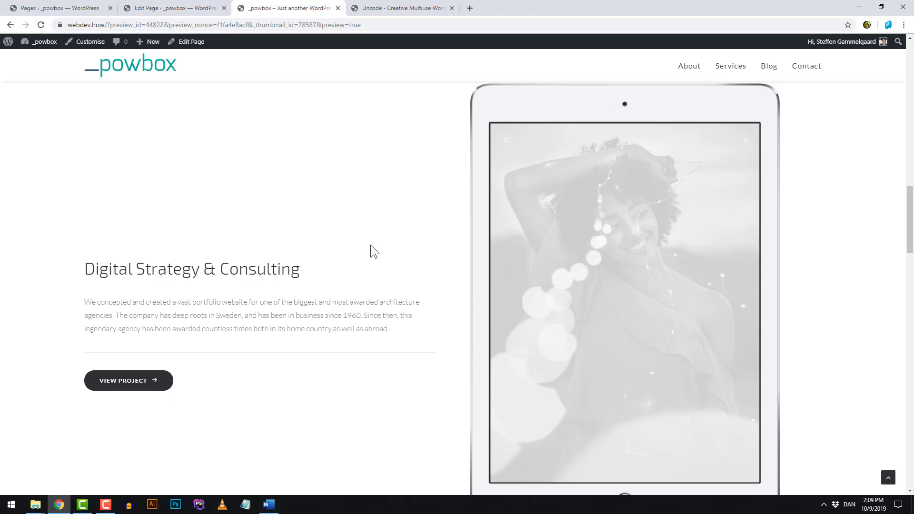
key(ctrl+shift+Tab)
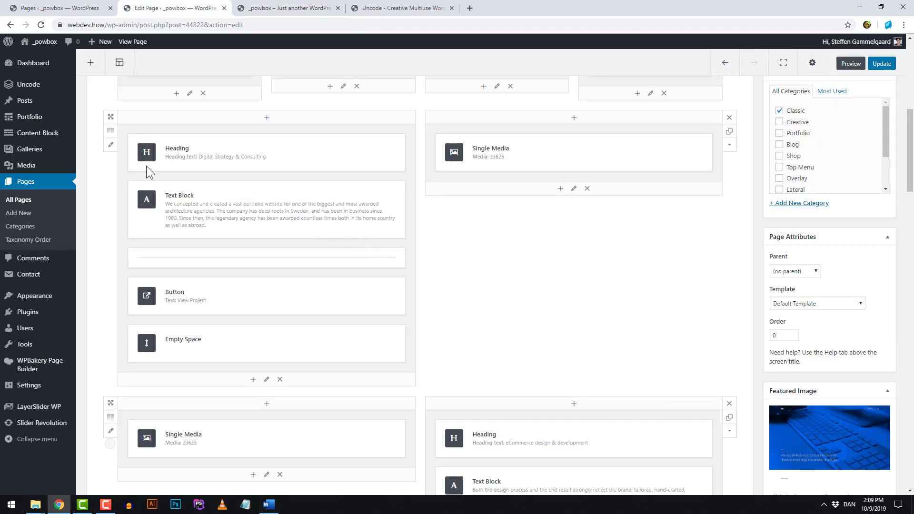
- Set the Digital Strategy & Consulting row's content width to Full and its left/right and top padding to 0
click(111, 149)
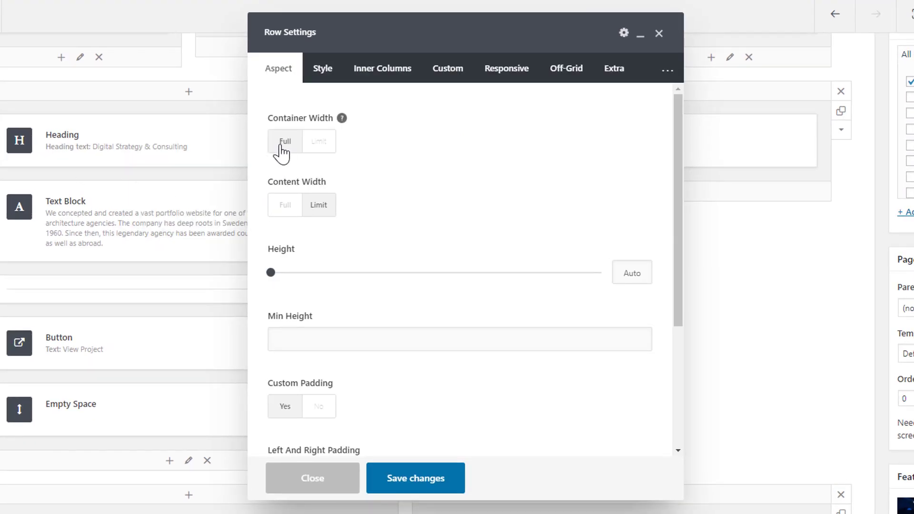
click(284, 211)
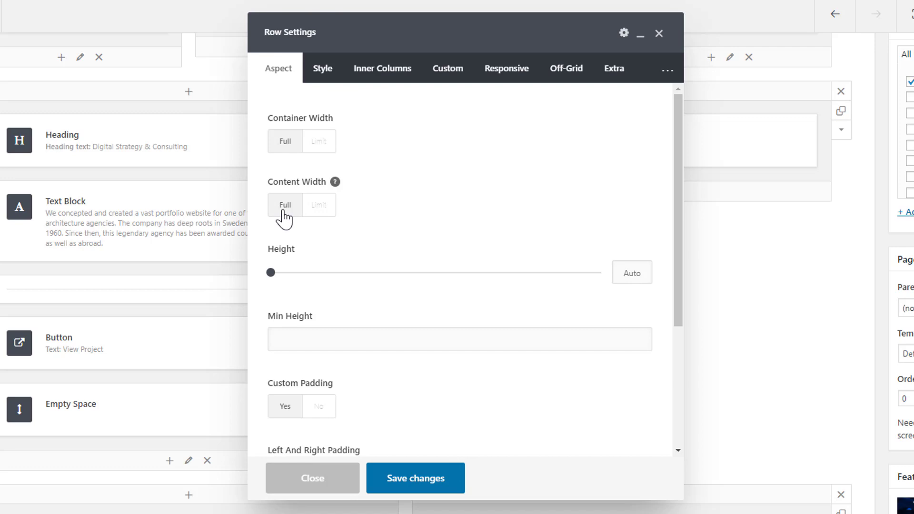
scroll(416, 244, down, 2)
scroll(416, 244, down, 2)
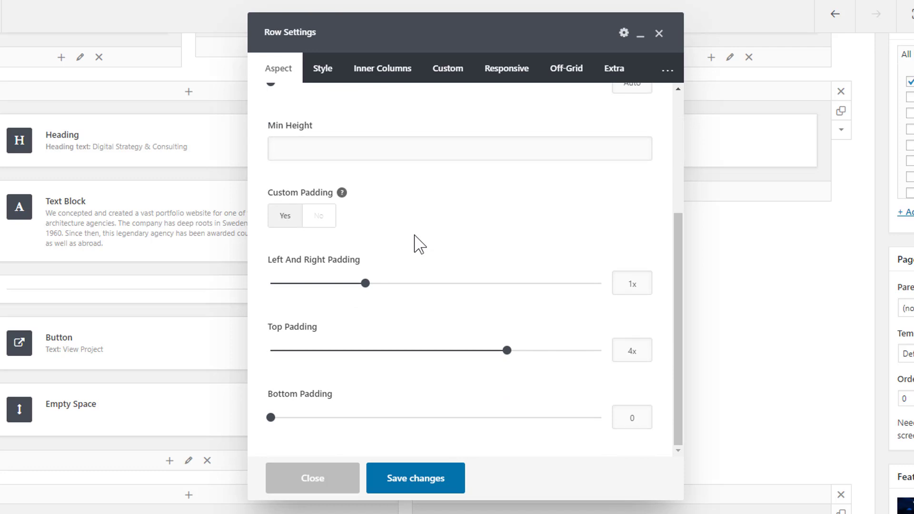
click(278, 284)
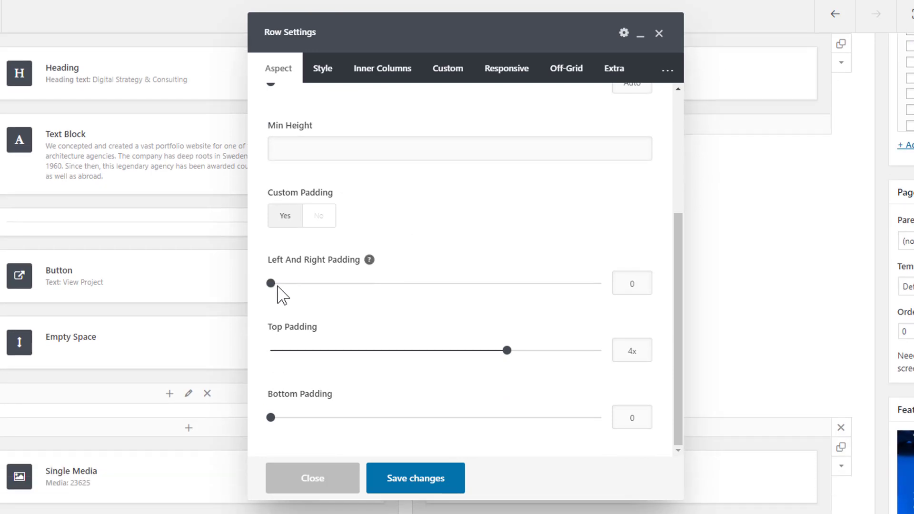
click(279, 353)
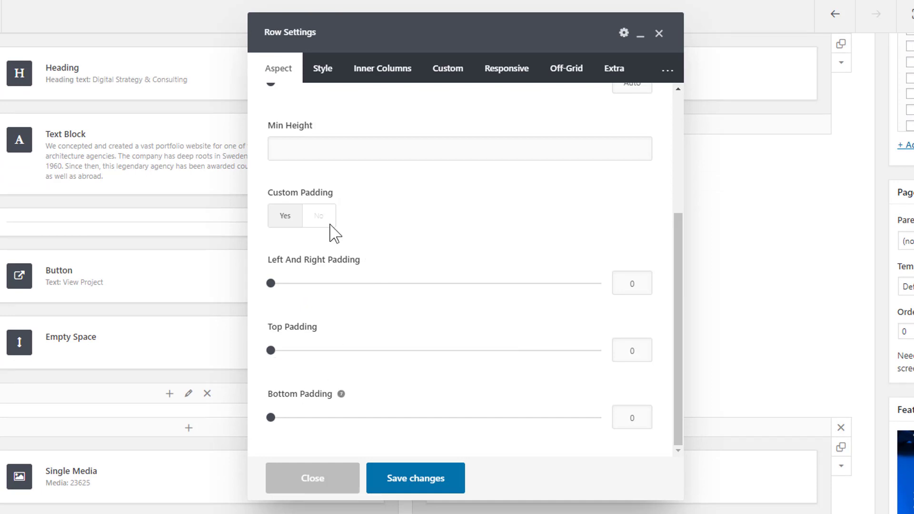
- Give the Digital Strategy & Consulting row the Light 1 background color and save the row settings
click(323, 71)
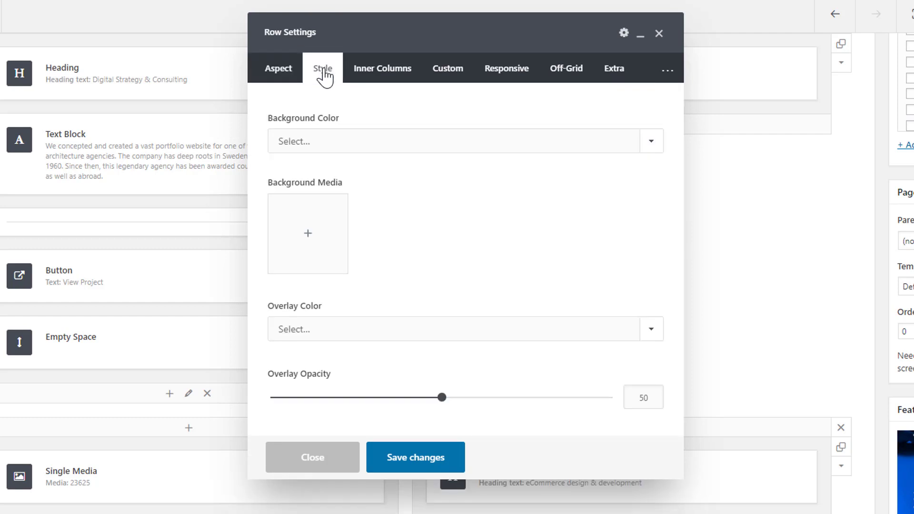
click(381, 143)
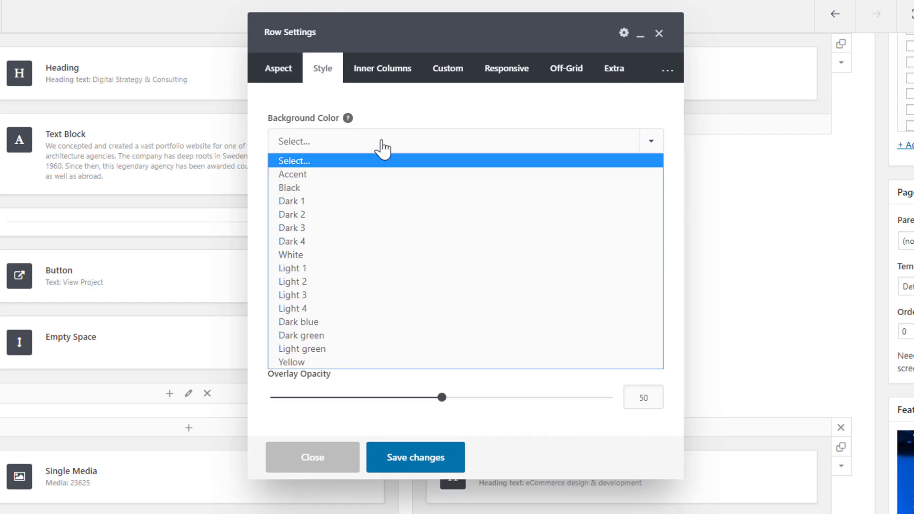
click(342, 269)
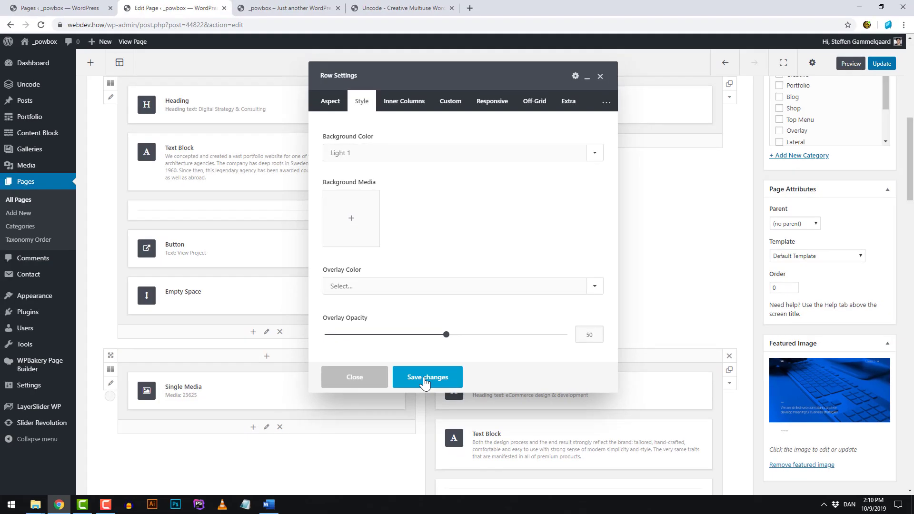
click(425, 378)
scroll(531, 252, up, 1)
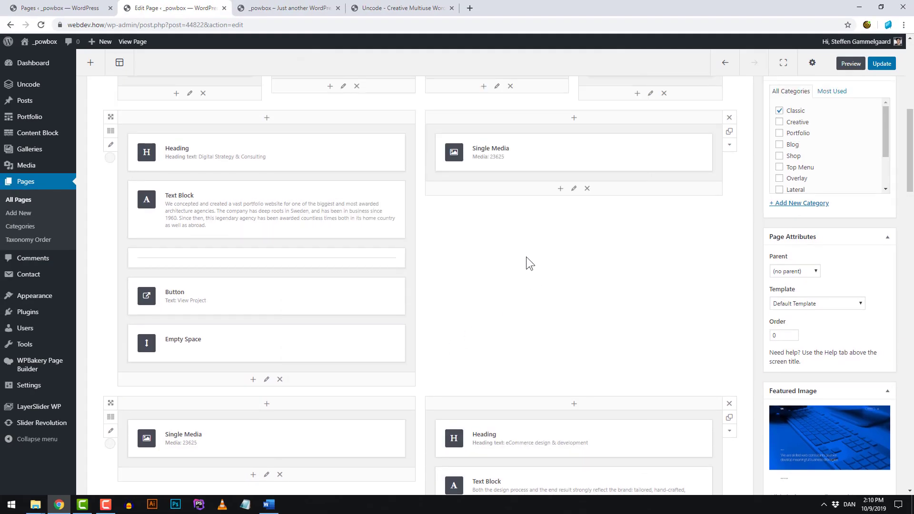
- Preview the page to check the restyled Digital Strategy & Consulting row and return to the editor
click(850, 65)
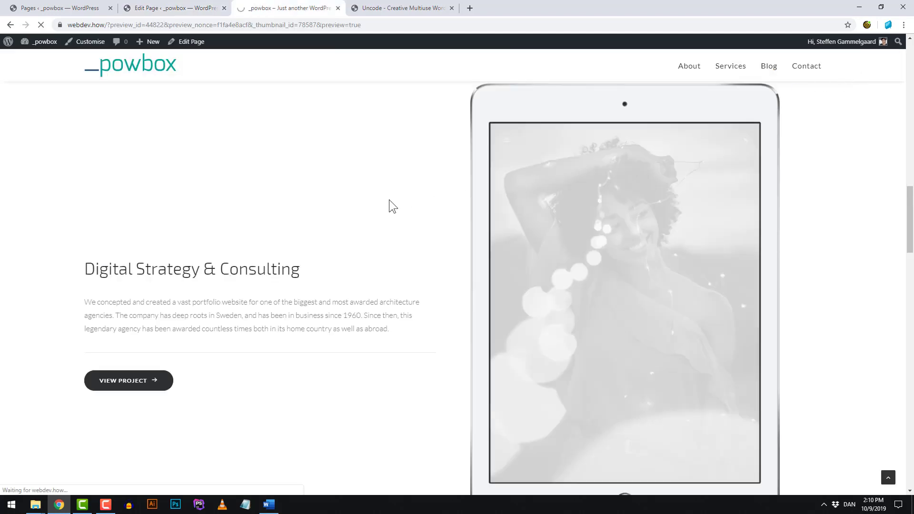
scroll(385, 211, down, 7)
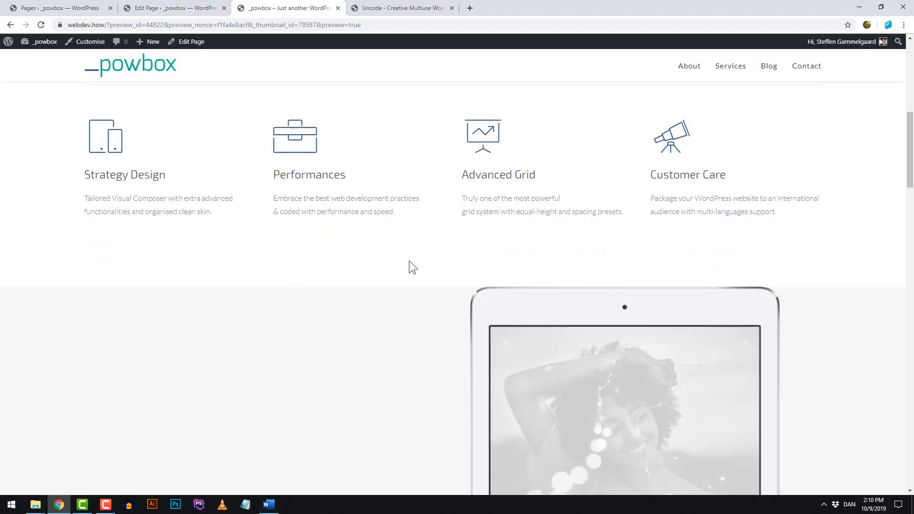
scroll(410, 263, down, 4)
scroll(410, 264, up, 2)
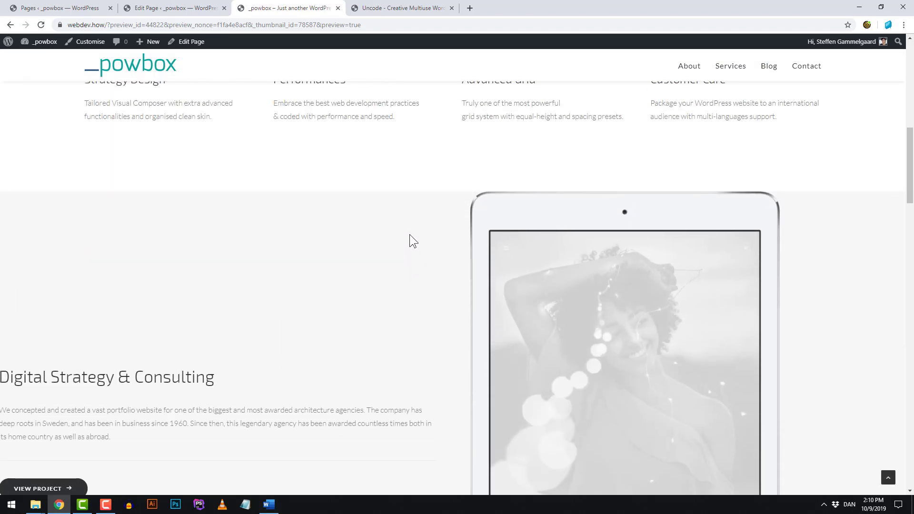
scroll(413, 242, down, 3)
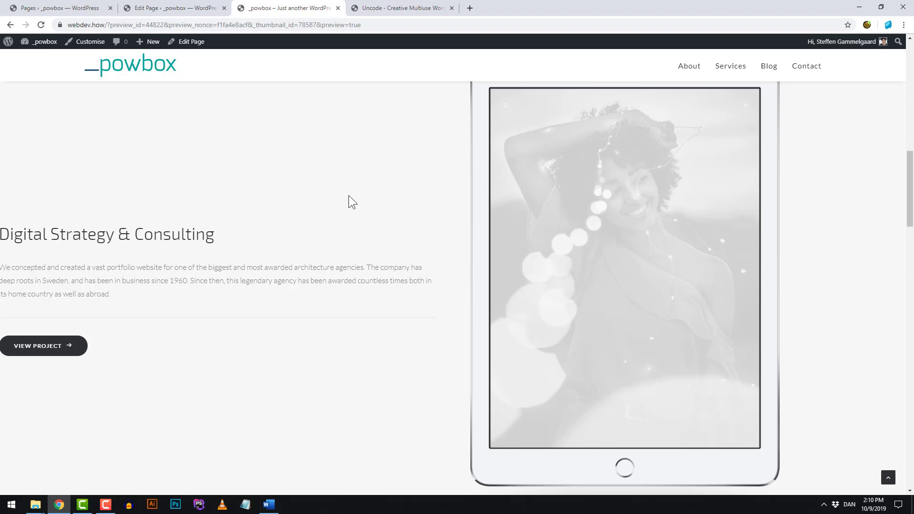
key(ctrl+shift+Tab)
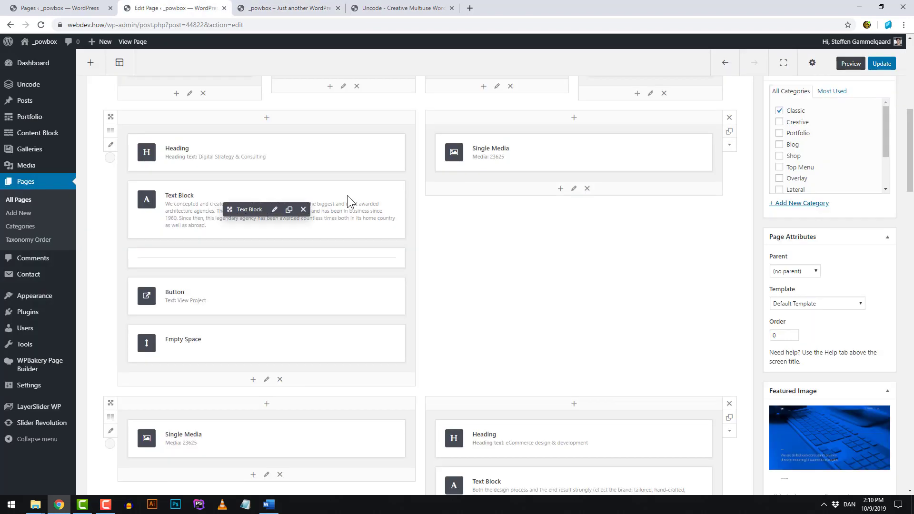
- Delete the Single Media element beside the Digital Strategy & Consulting text and open the media selection for that column's background
mouse_move(597, 164)
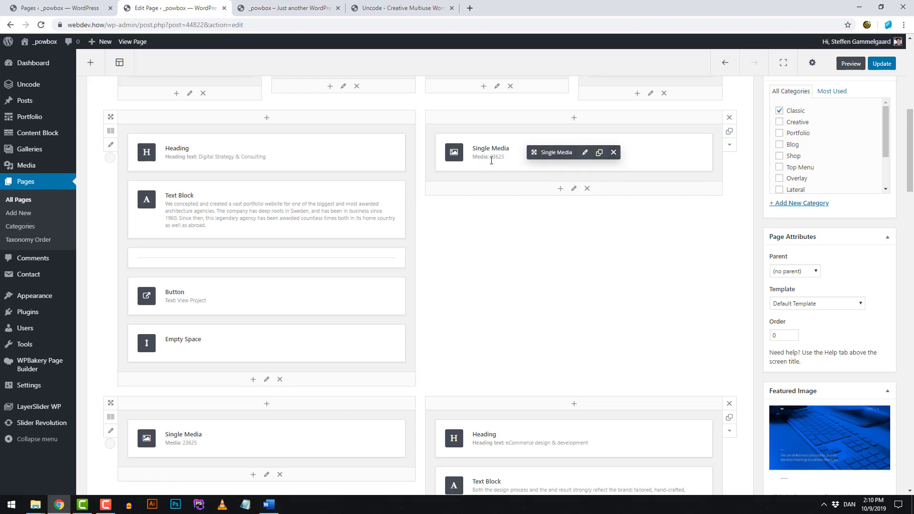
click(614, 153)
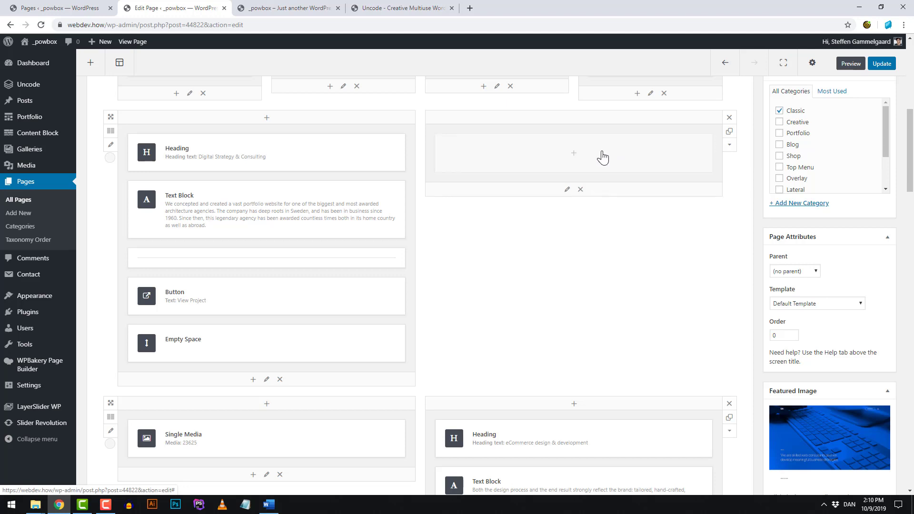
click(567, 190)
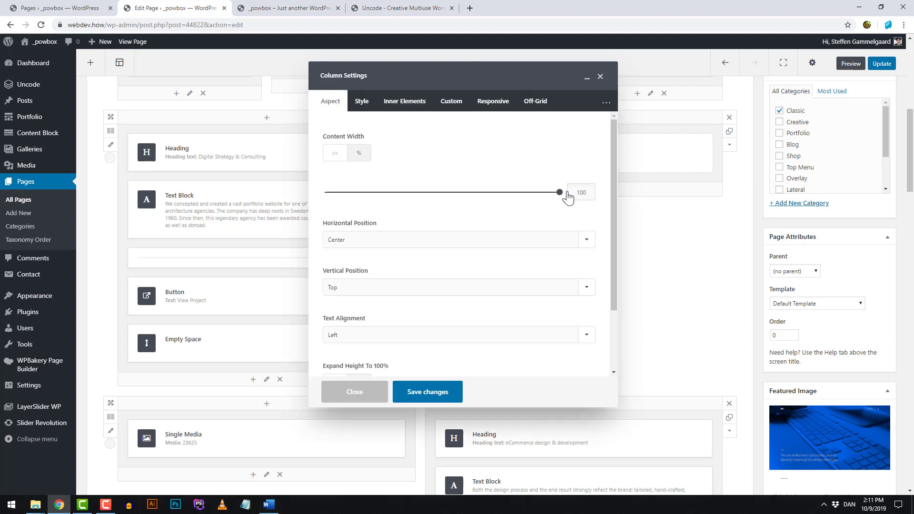
click(365, 102)
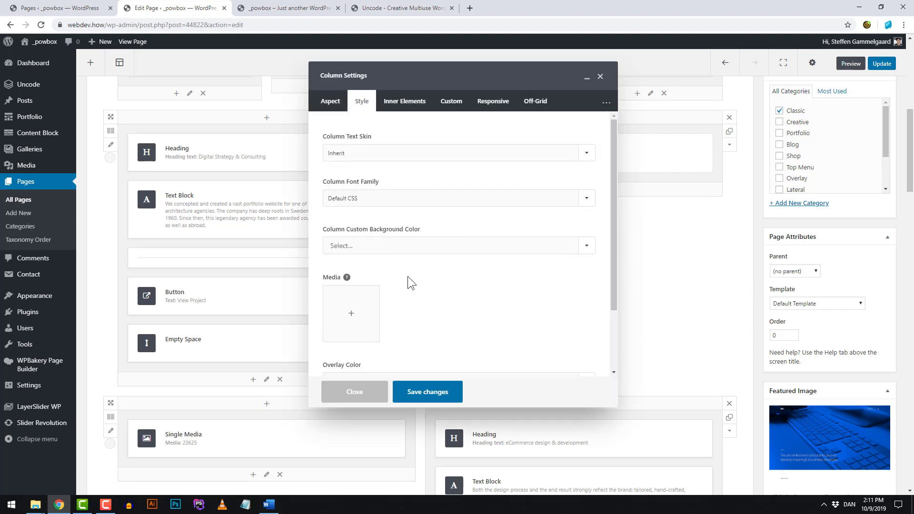
scroll(395, 278, down, 1)
click(349, 274)
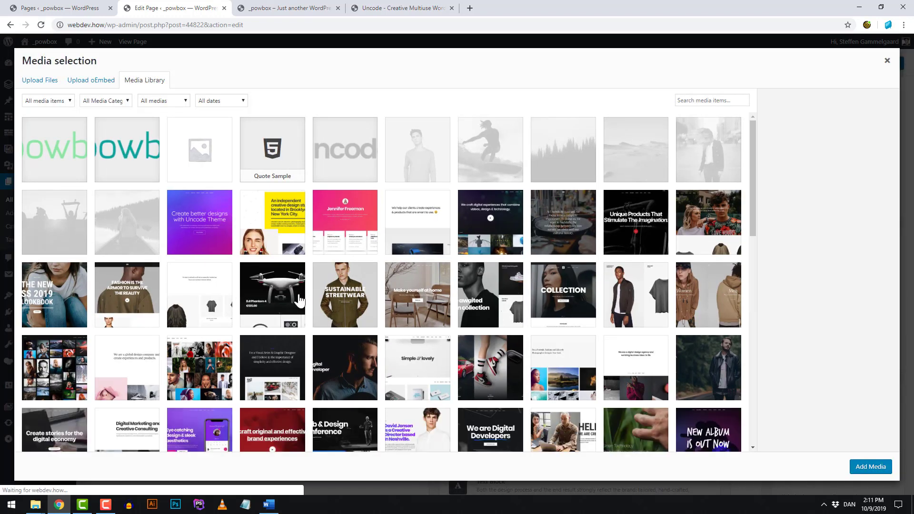
- Upload the three poxbox-1000x1000 and three powbox-1920x700 JPEG files from the Images folder to the media library
mouse_move(37, 506)
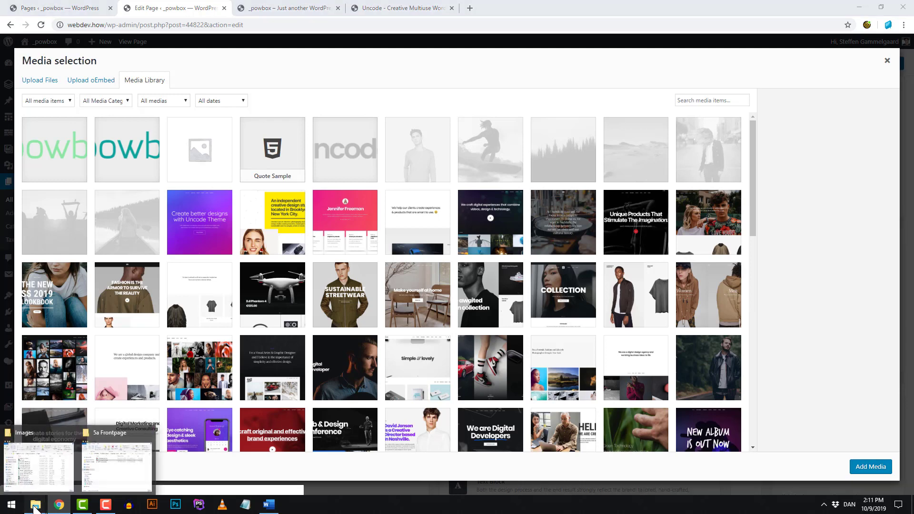
click(28, 463)
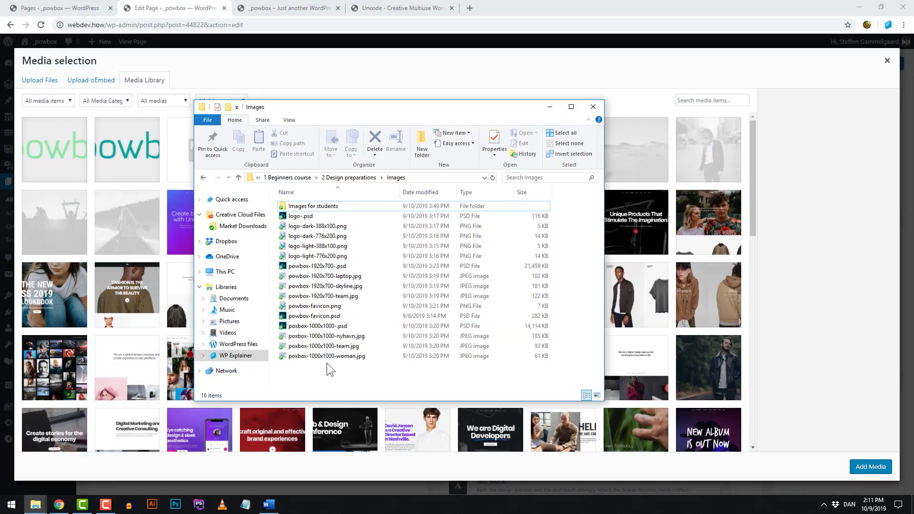
drag(352, 370, 324, 340)
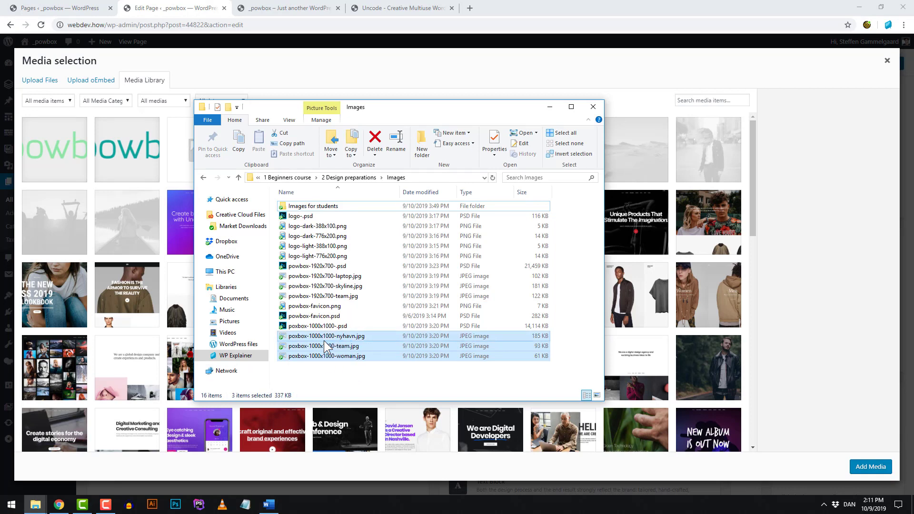
ctrl+click(335, 296)
ctrl+click(336, 286)
ctrl+click(336, 276)
drag(326, 300, 92, 230)
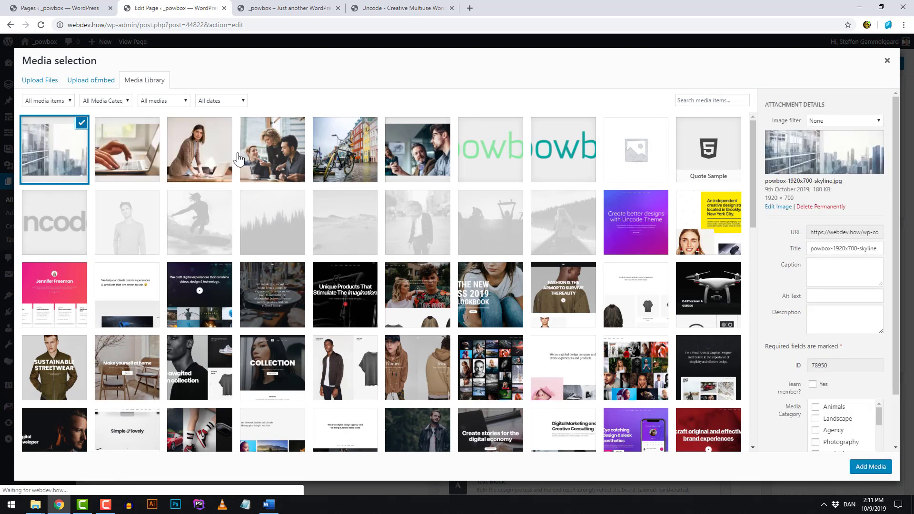
- Use poxbox-1000x1000-team.jpg as the empty column's background media and save the column settings
click(283, 156)
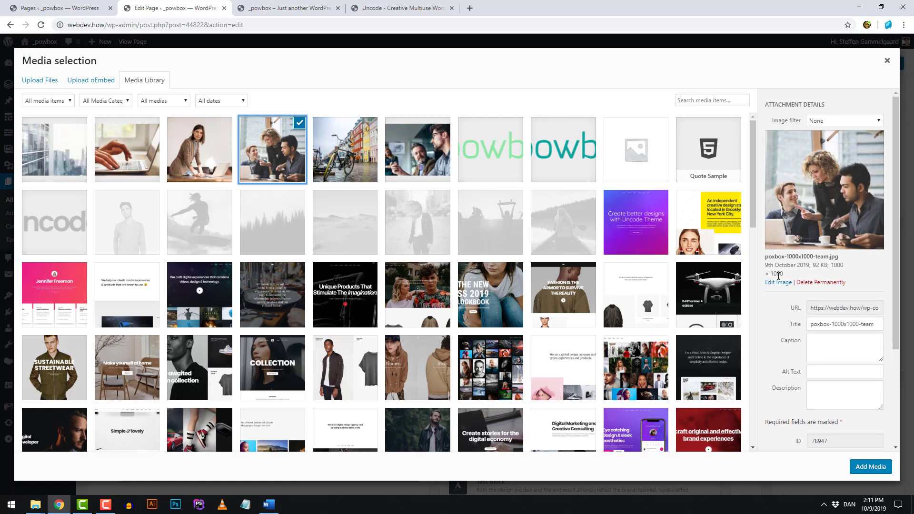
click(869, 468)
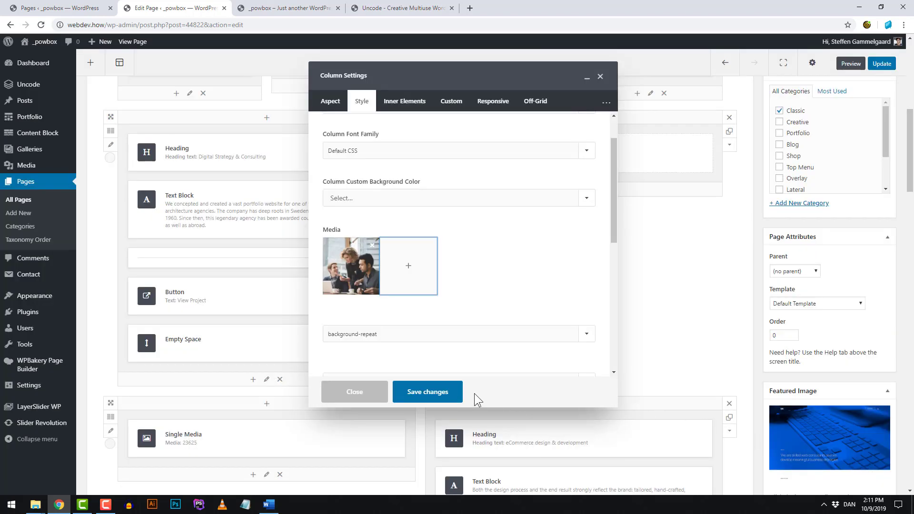
click(428, 394)
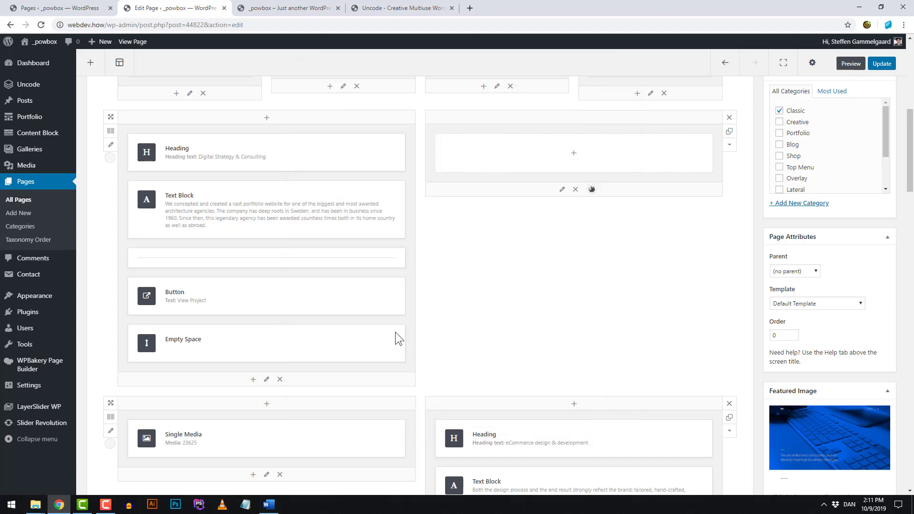
- Enable custom padding of 4x on the Digital Strategy & Consulting text column and save the column settings
click(267, 380)
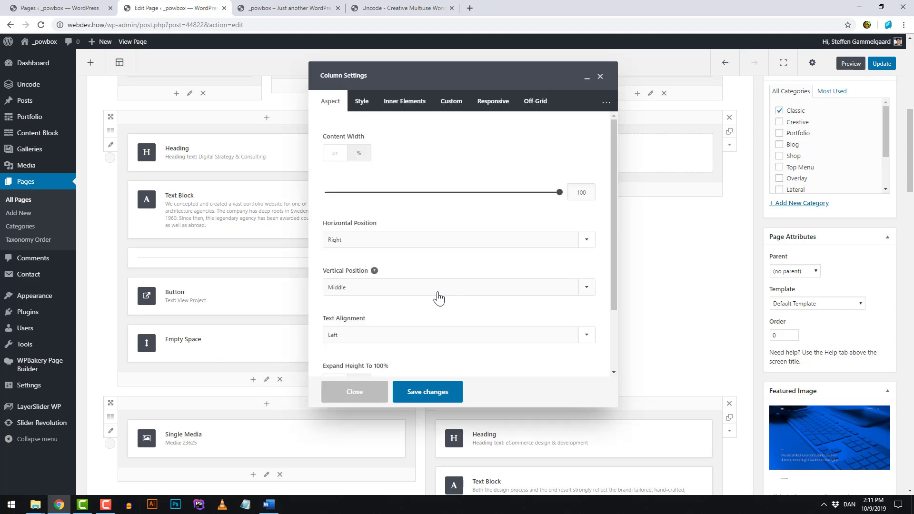
scroll(438, 298, down, 2)
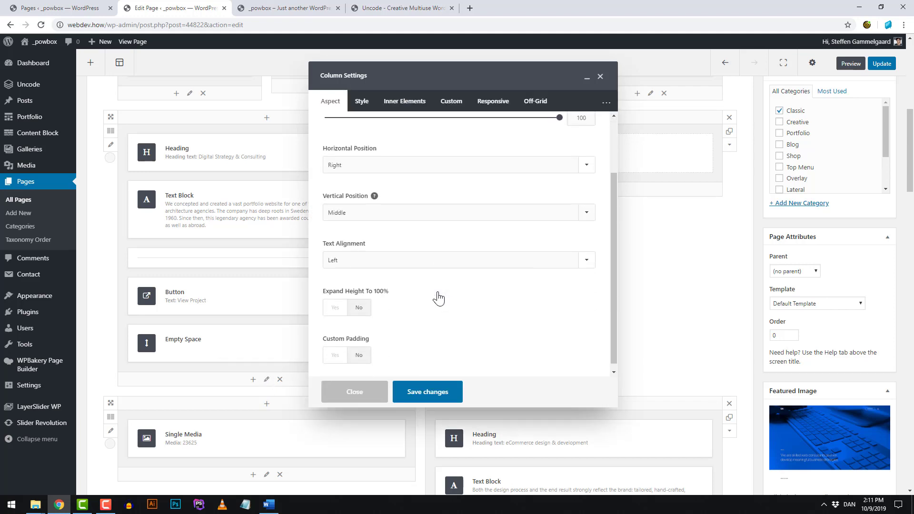
click(339, 354)
scroll(460, 315, down, 1)
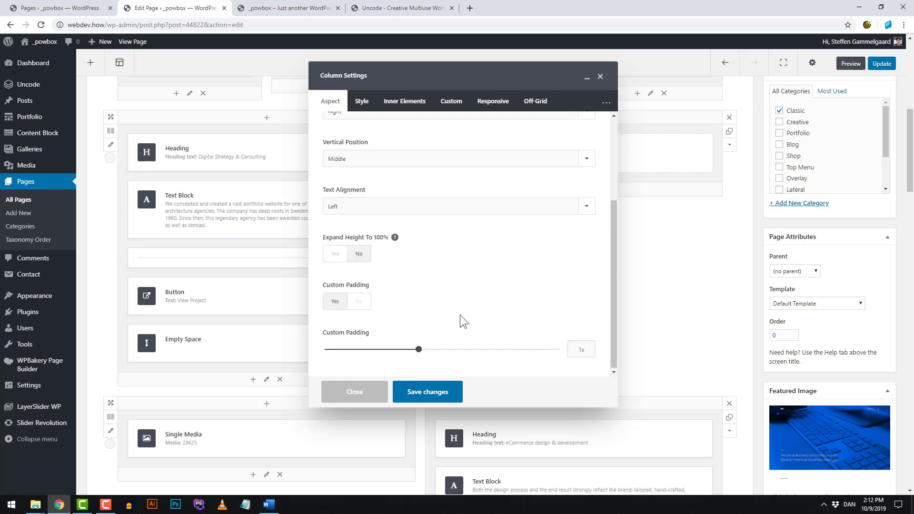
click(556, 350)
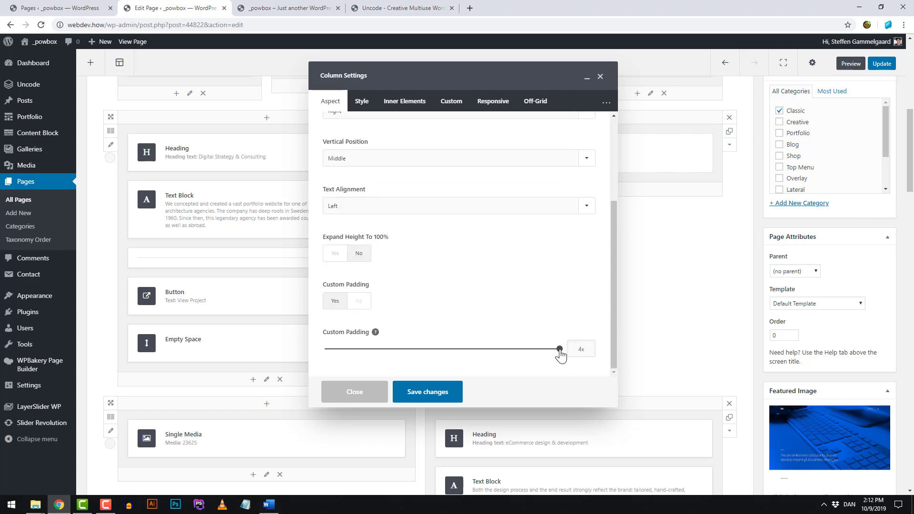
click(423, 392)
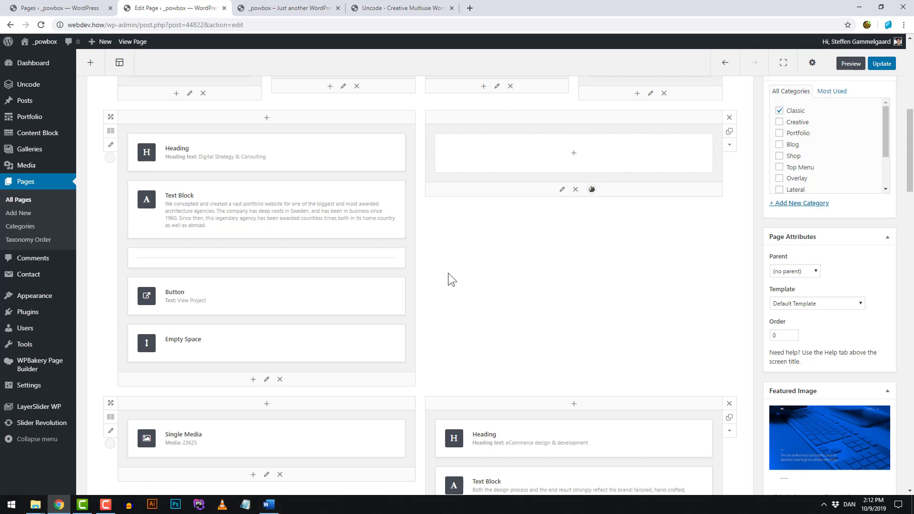
- Turn on equal-height columns for the Digital Strategy & Consulting row and save the row settings
click(110, 147)
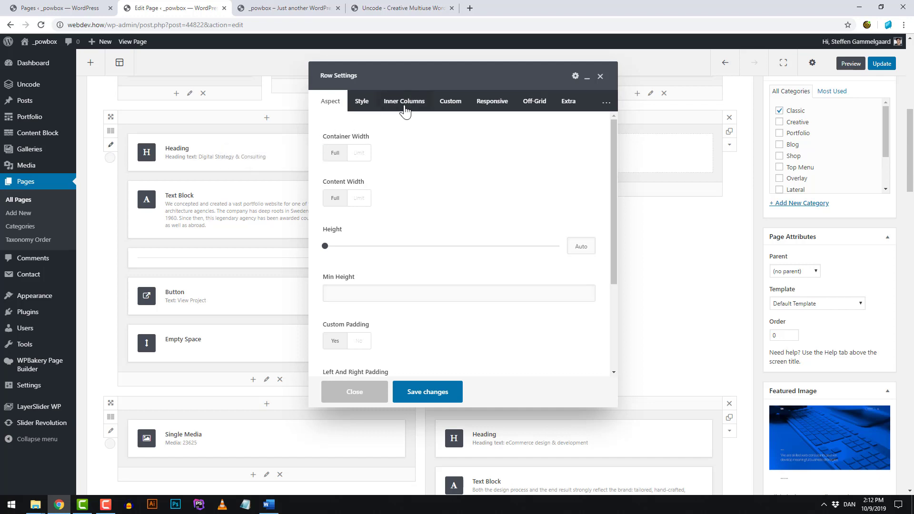
click(361, 104)
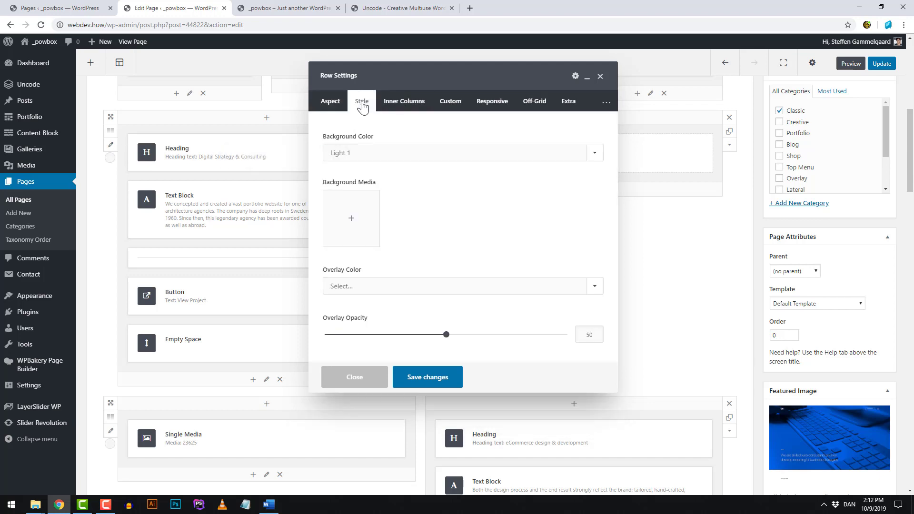
click(403, 105)
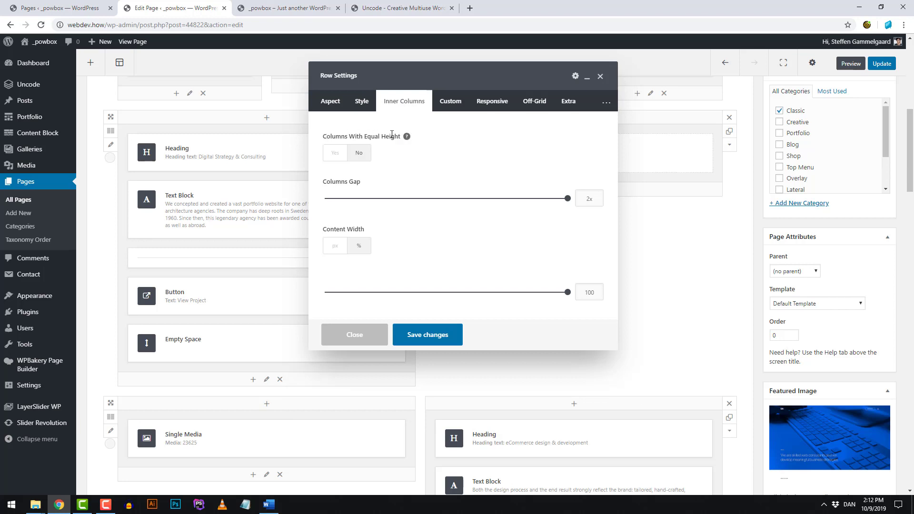
click(335, 160)
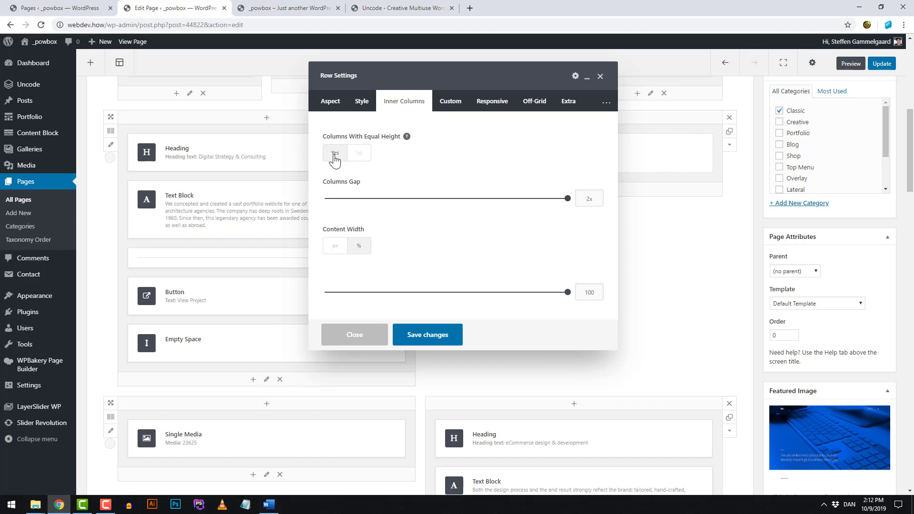
click(427, 335)
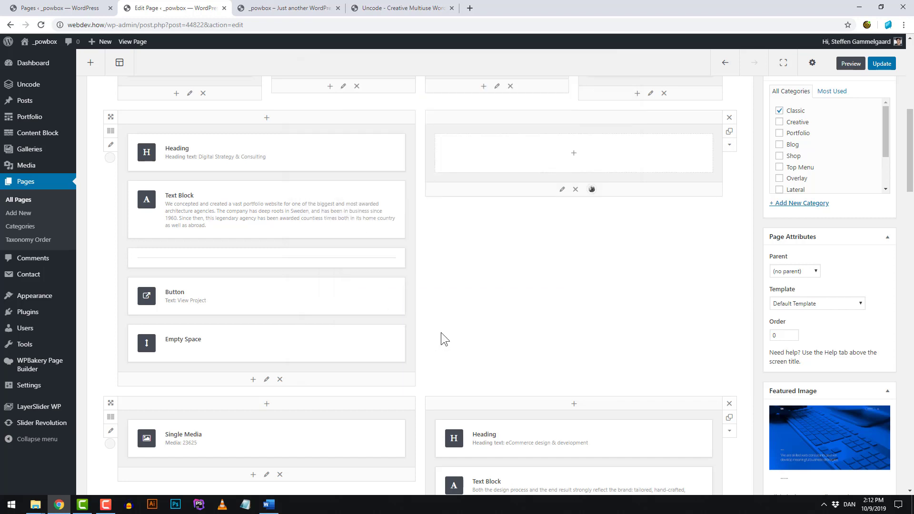
- Preview the page to check the Digital Strategy & Consulting row's padding and image column, and return to the editor
click(840, 63)
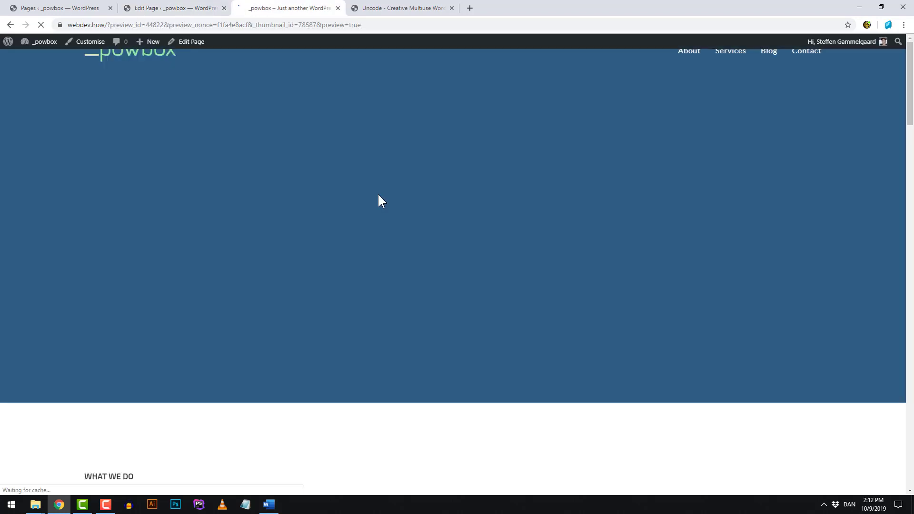
scroll(378, 200, down, 8)
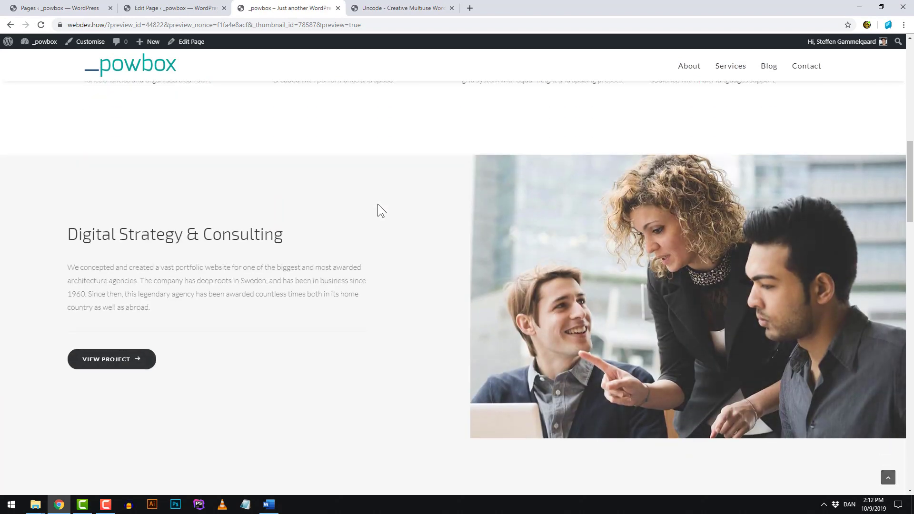
scroll(377, 205, down, 1)
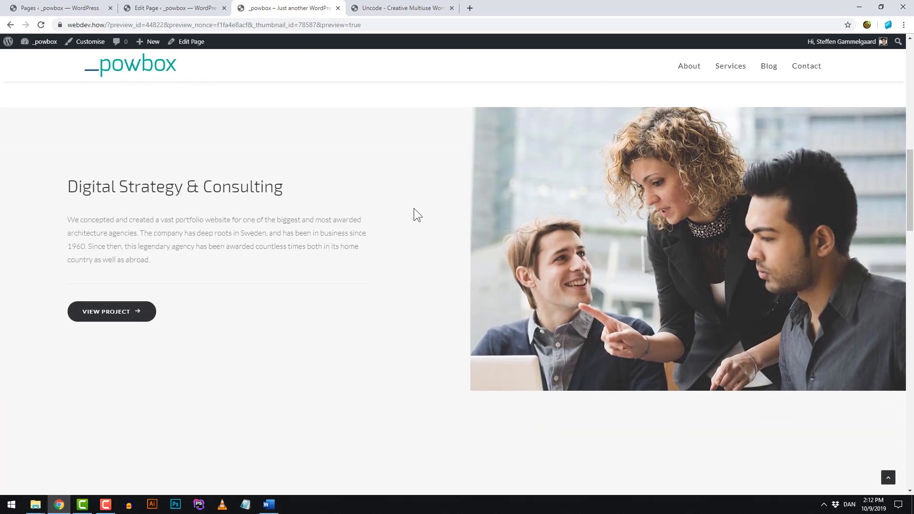
scroll(415, 208, up, 1)
scroll(401, 218, down, 1)
scroll(445, 194, down, 1)
scroll(428, 188, up, 1)
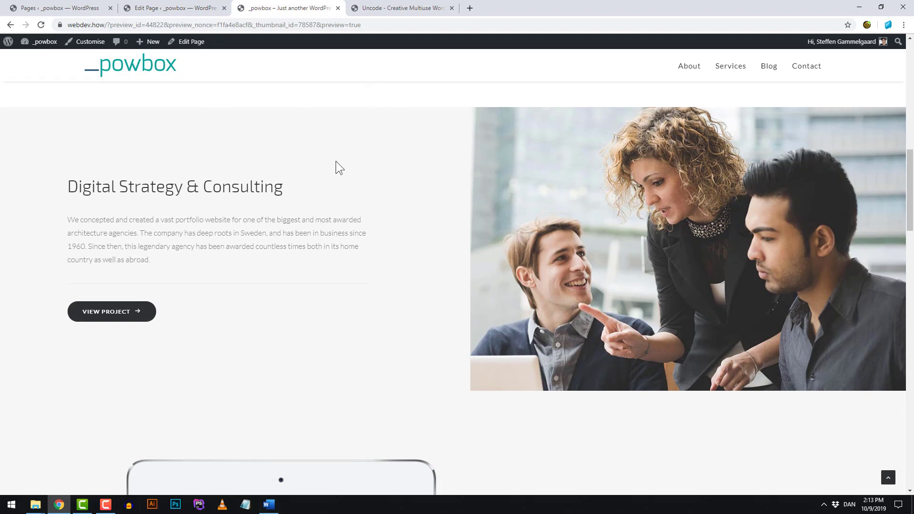
click(174, 15)
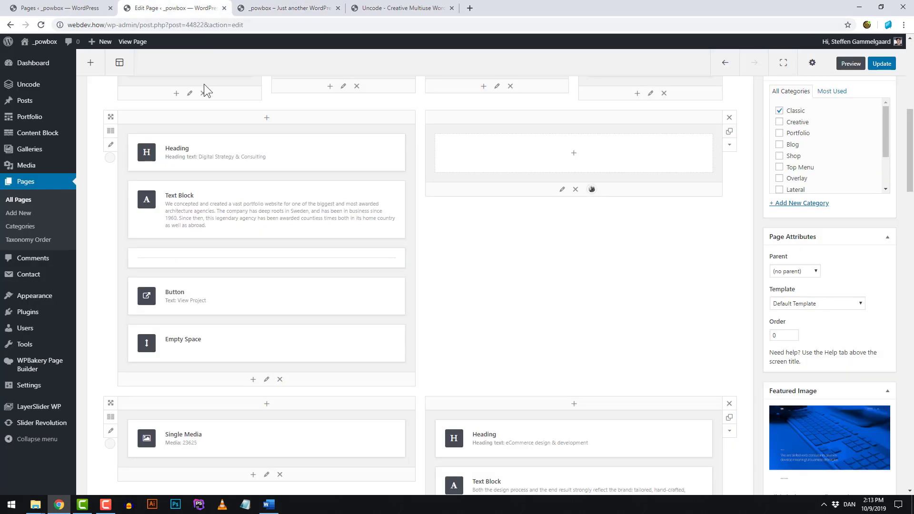
- Add an Empty Space element with a height of 1x above the Digital Strategy & Consulting heading
click(266, 119)
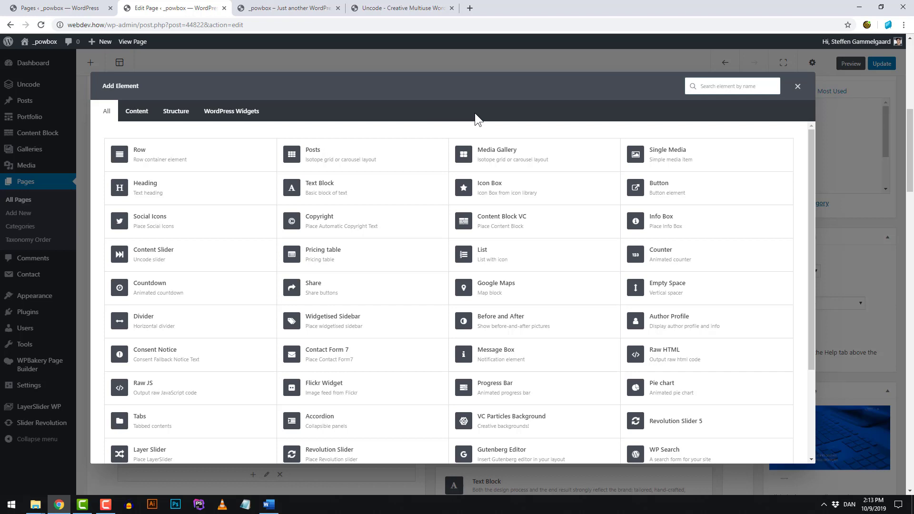
text(spa)
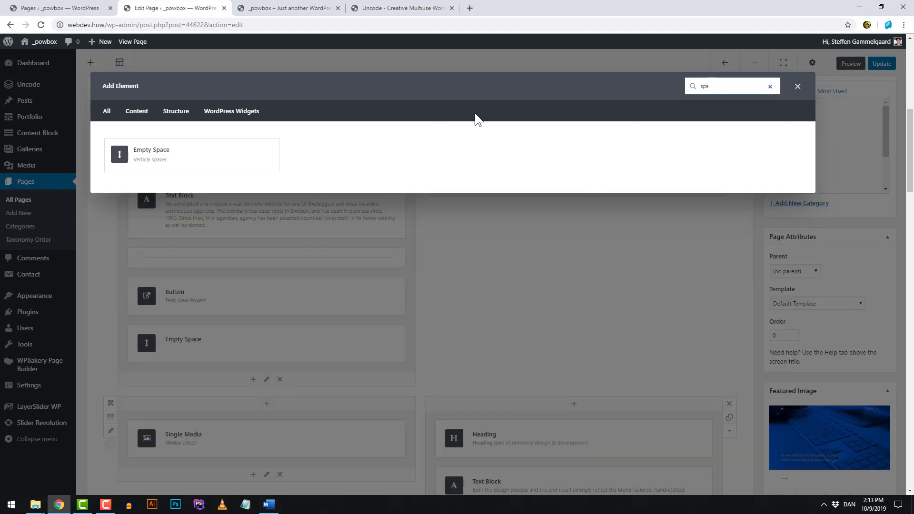
text(ce)
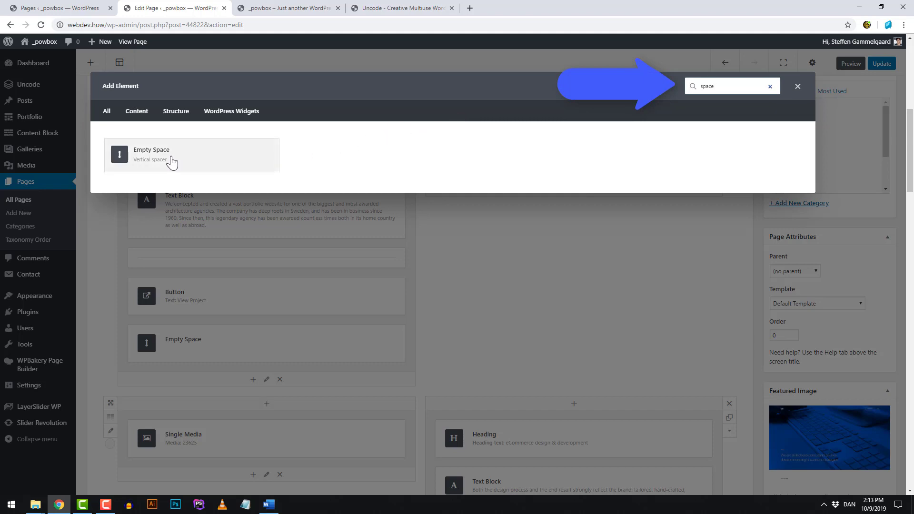
click(228, 162)
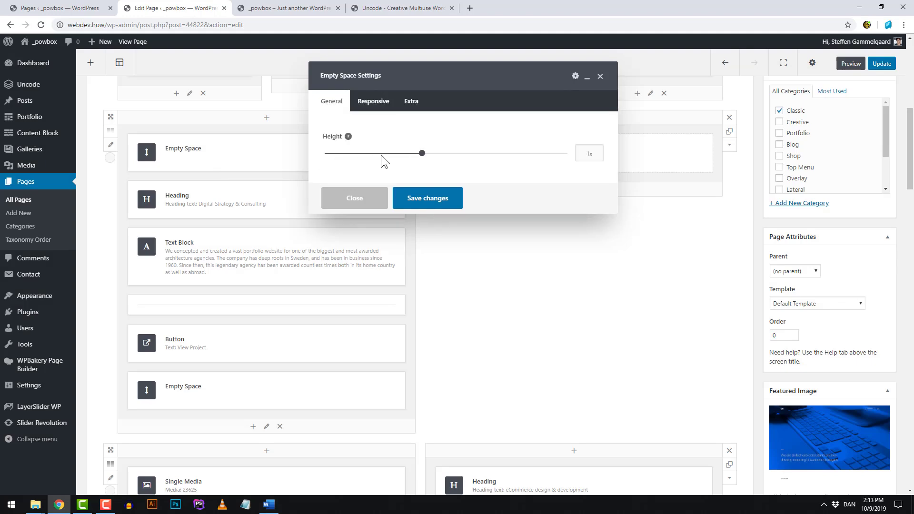
click(437, 199)
- Check the height setting of the Empty Space element below the View Project button
mouse_move(296, 161)
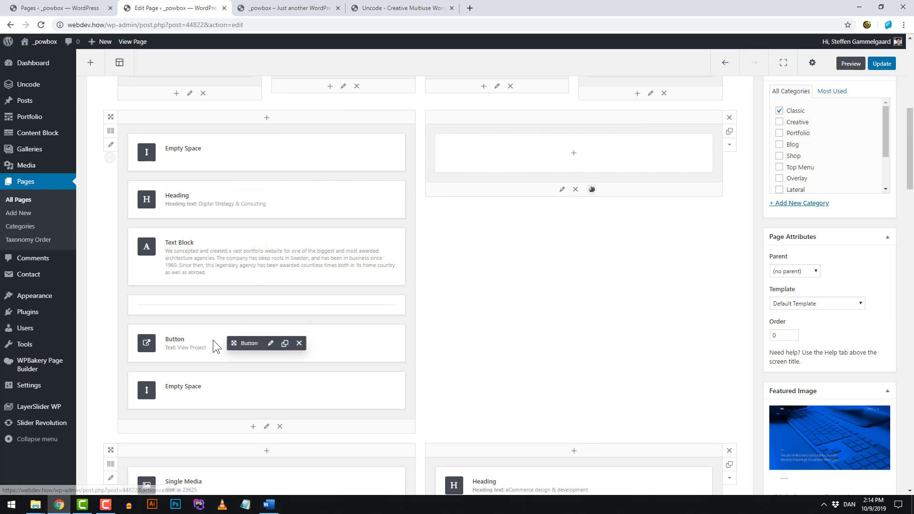
mouse_move(223, 393)
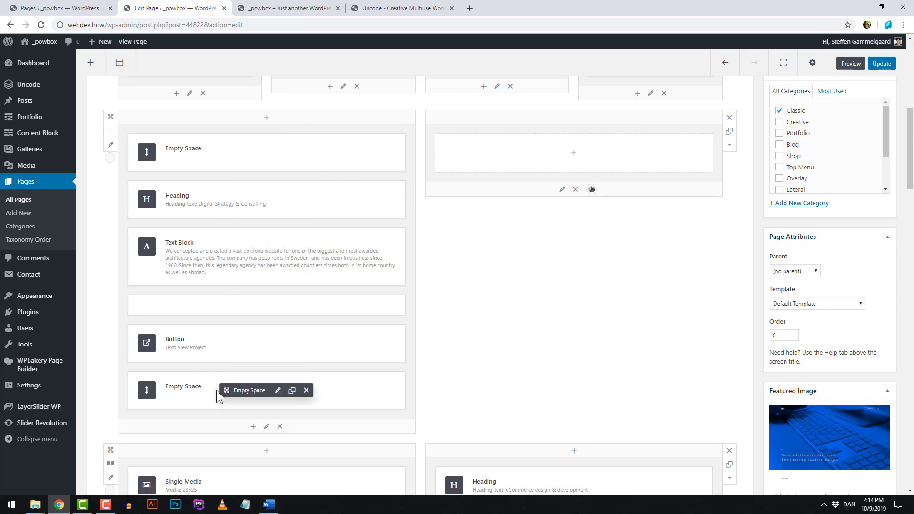
click(278, 391)
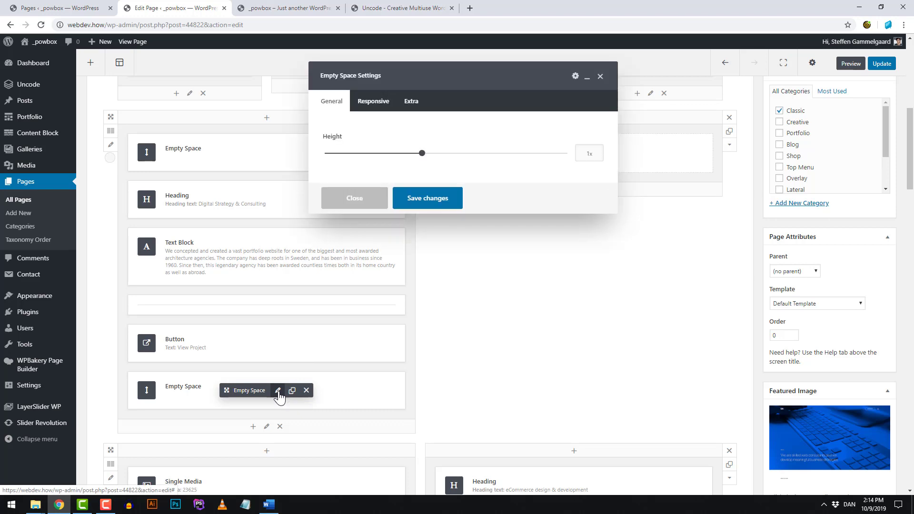
click(427, 199)
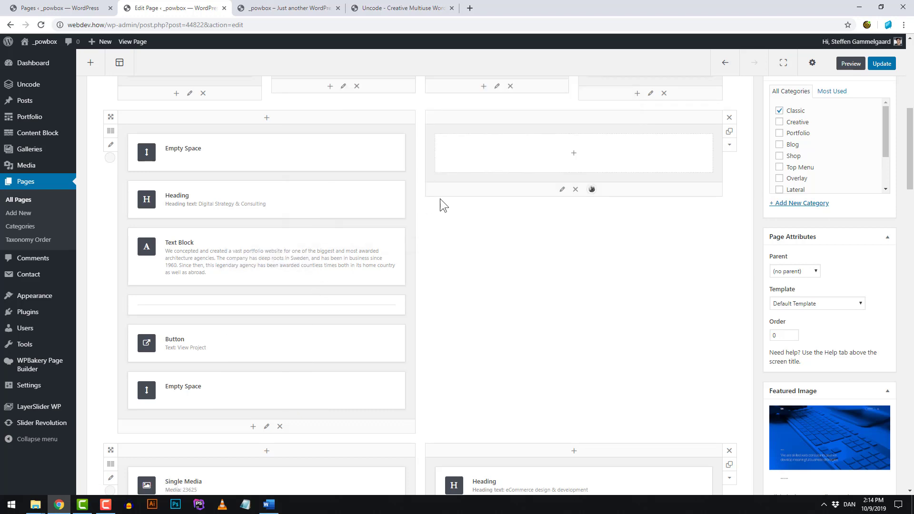
- Preview the page to examine the spacing around the Digital Strategy & Consulting text and the eCommerce section below it, and return to the editor
click(850, 63)
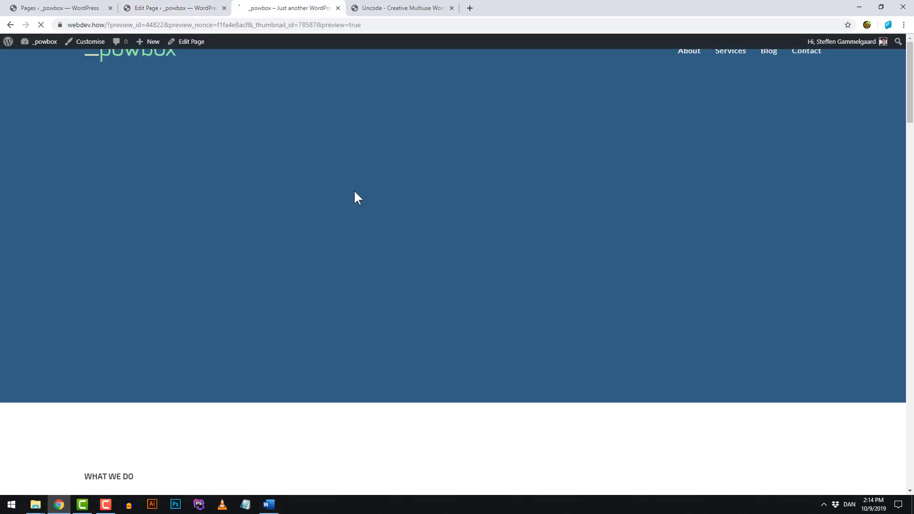
scroll(353, 197, down, 8)
scroll(350, 217, down, 3)
scroll(349, 218, down, 1)
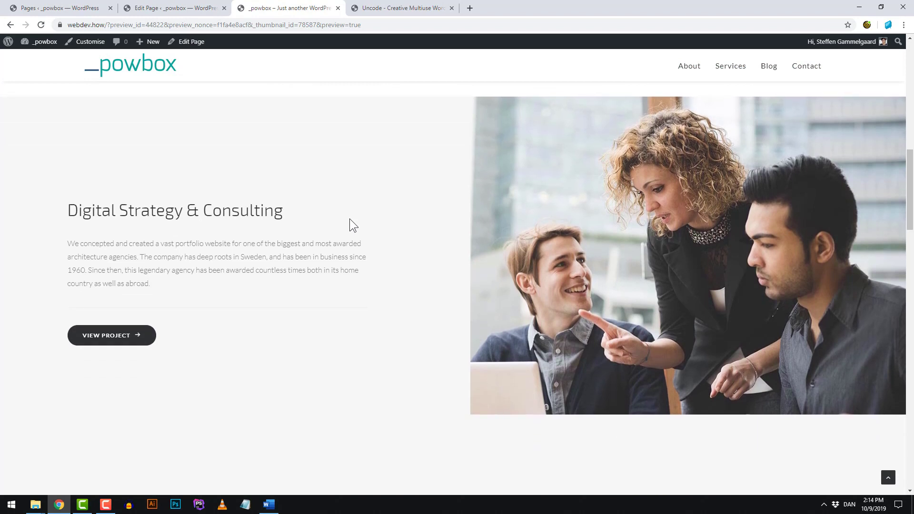
scroll(350, 218, up, 1)
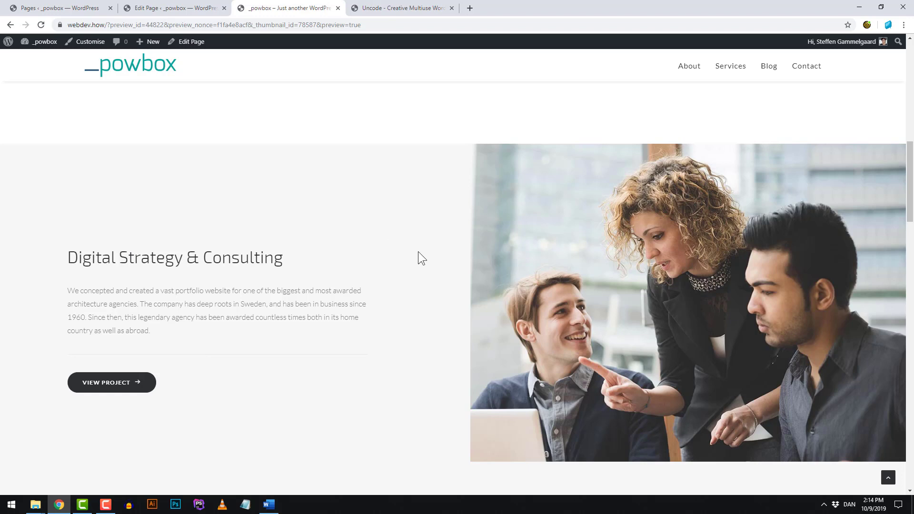
scroll(422, 258, down, 3)
scroll(422, 259, down, 4)
scroll(422, 258, down, 2)
scroll(422, 258, up, 3)
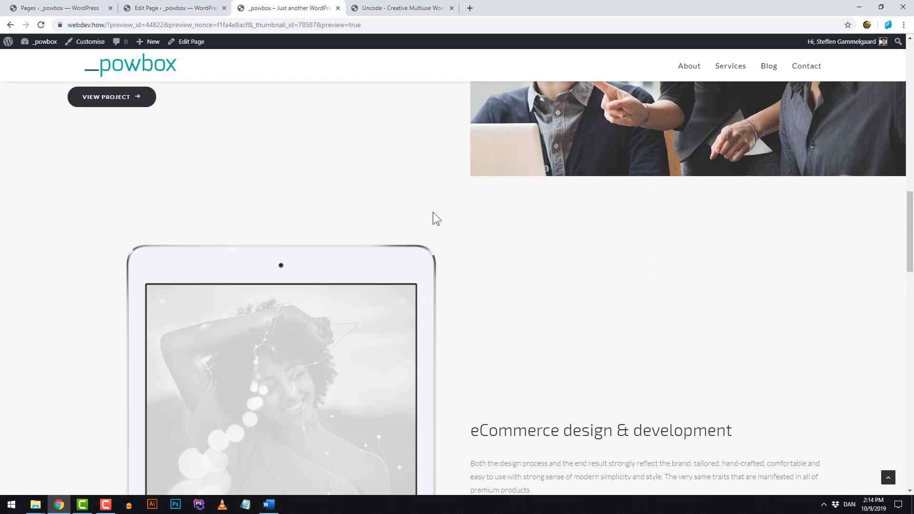
scroll(442, 221, up, 1)
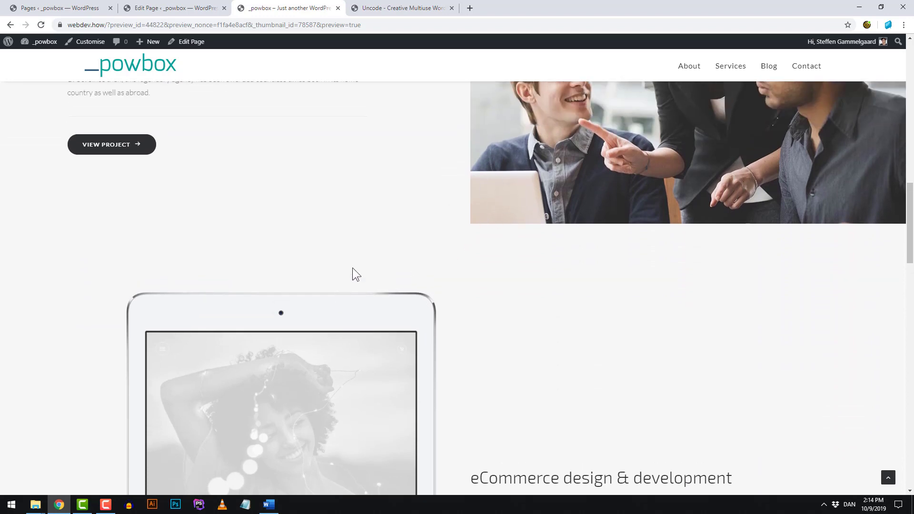
key(ctrl+Page_Up)
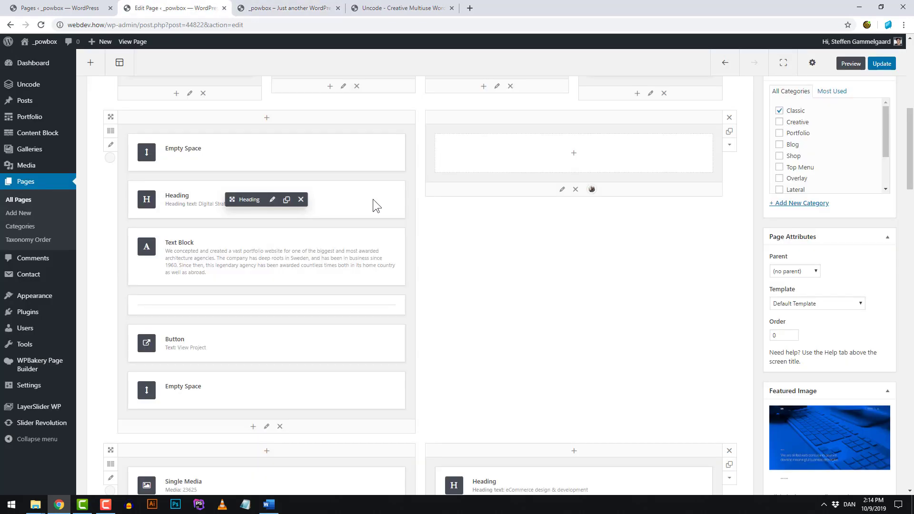
- Delete the eCommerce design & development row and duplicate the Digital Strategy & Consulting row
scroll(482, 255, down, 5)
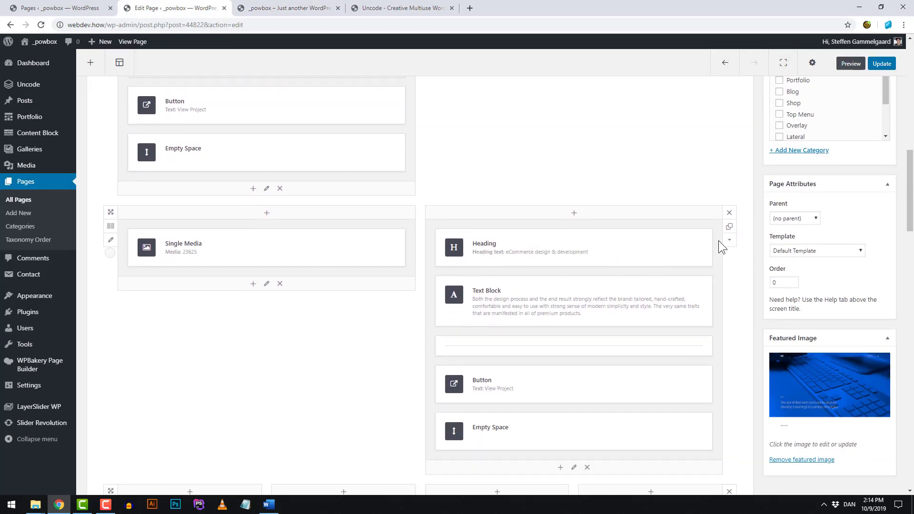
click(729, 214)
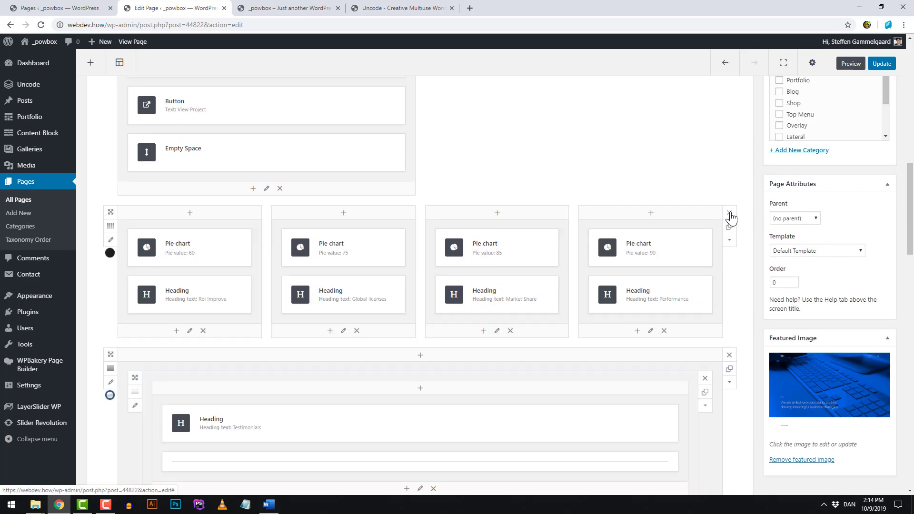
scroll(524, 180, up, 5)
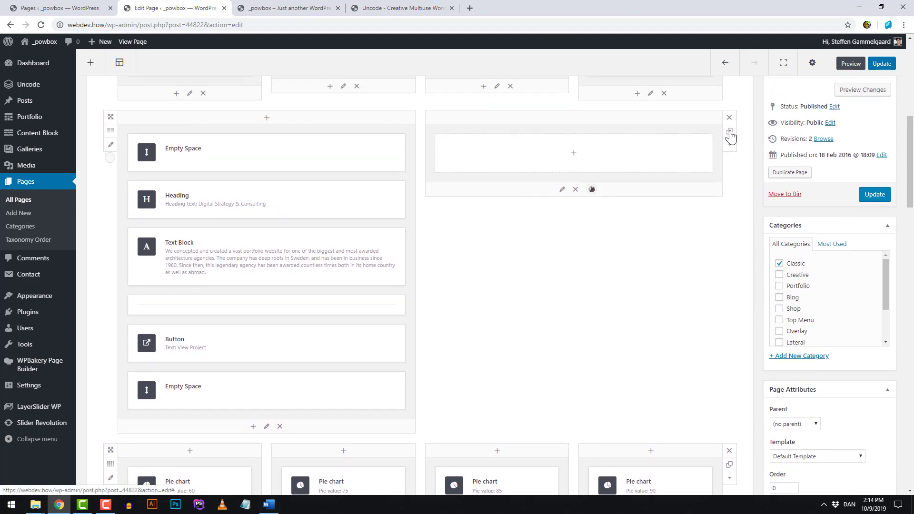
click(729, 135)
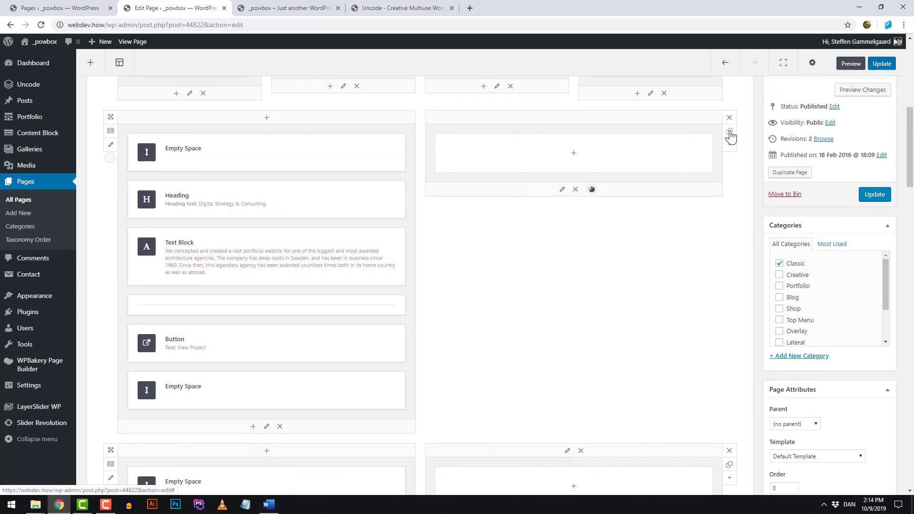
- Swap the two columns of the duplicated row so the image column comes before the text column
scroll(476, 256, down, 3)
scroll(477, 256, down, 1)
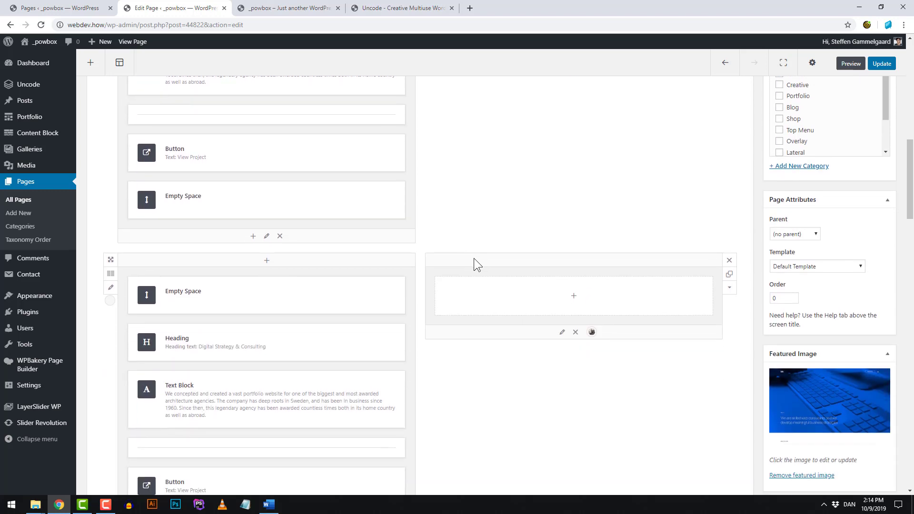
drag(458, 265, 174, 267)
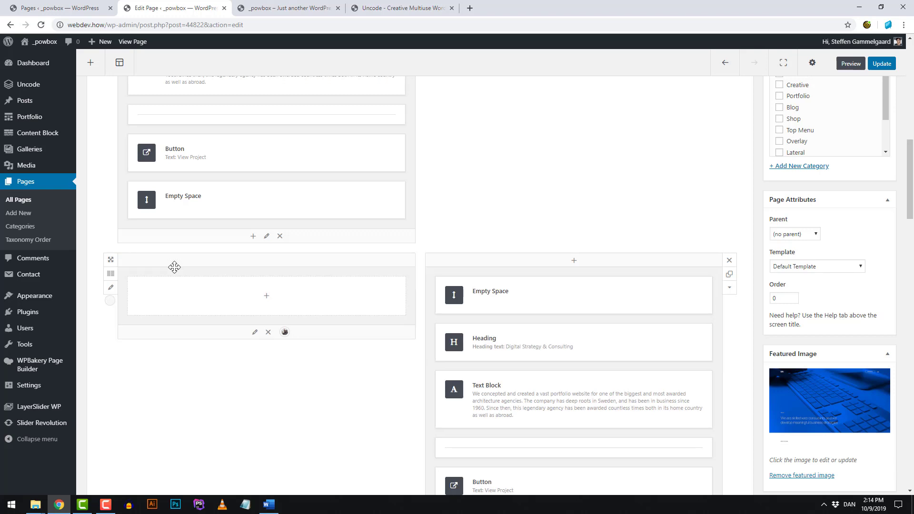
- Replace the background image of the mirrored row's image column with poxbox-1000x1000-woman.jpg and save the column settings
scroll(178, 275, down, 2)
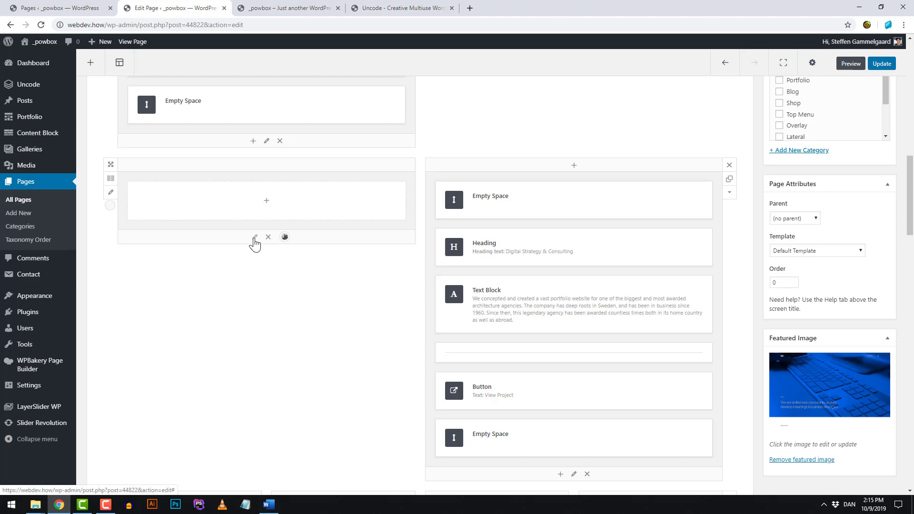
click(255, 237)
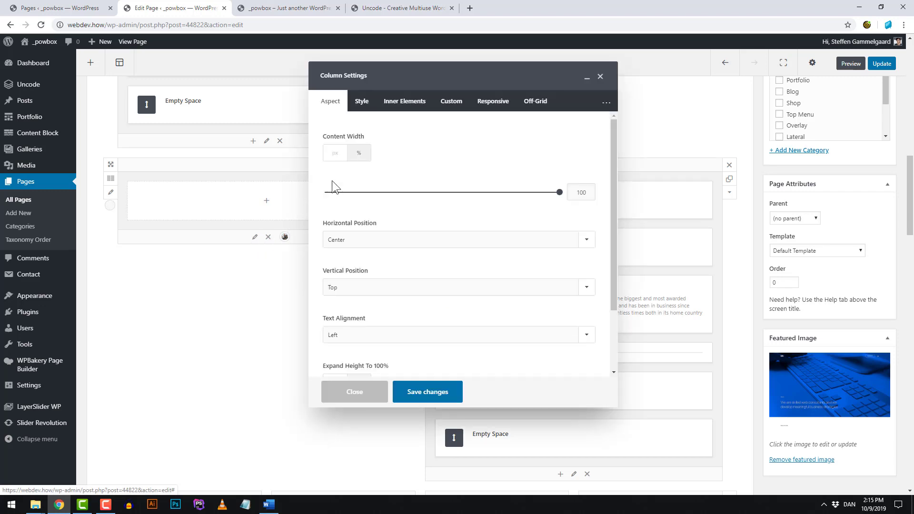
click(363, 107)
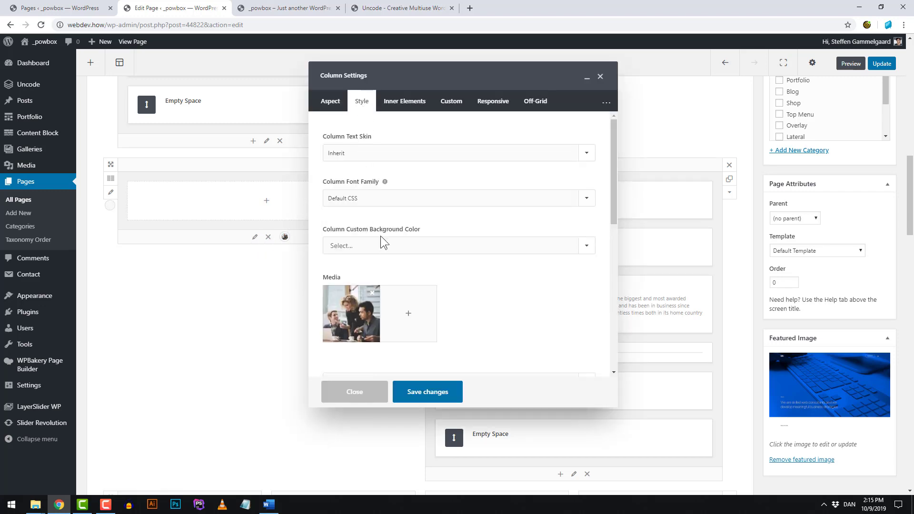
click(399, 316)
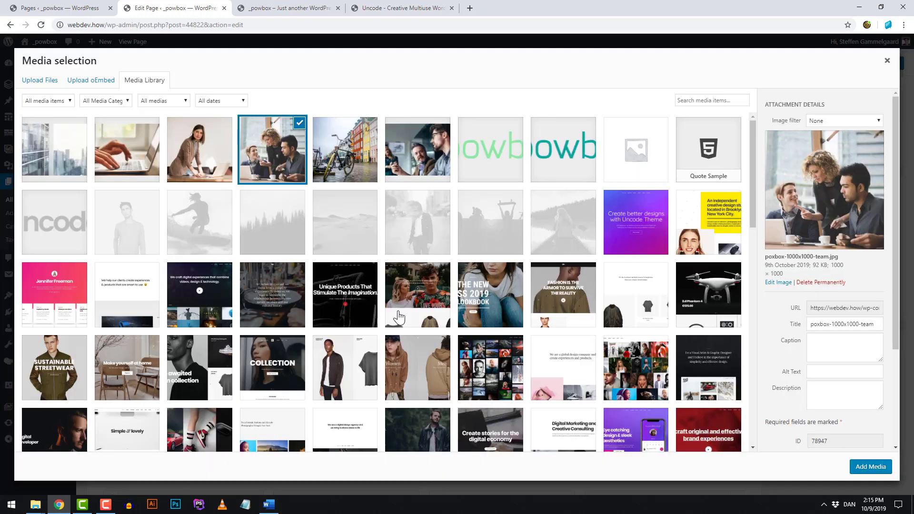
click(210, 161)
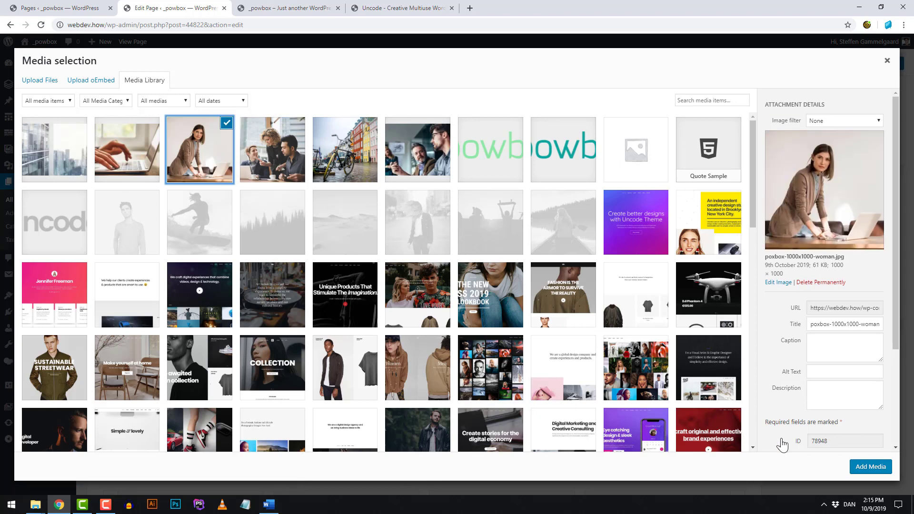
click(866, 471)
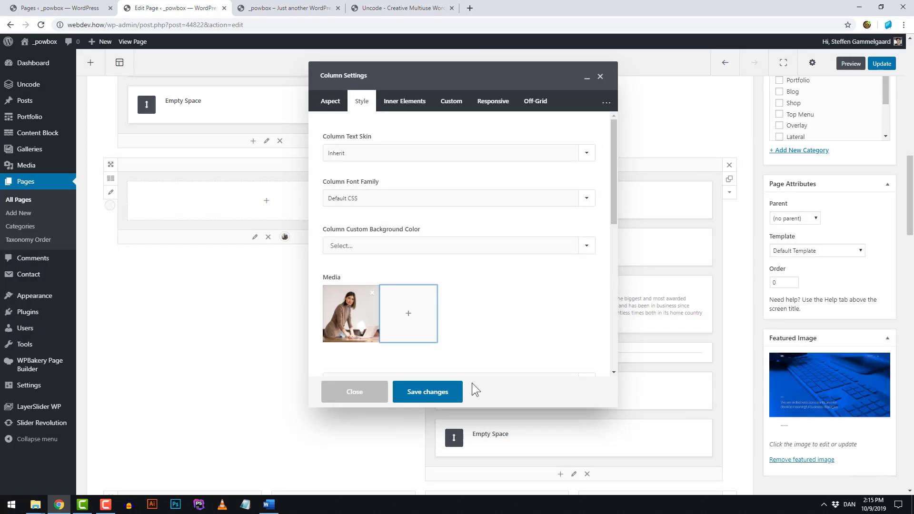
click(424, 391)
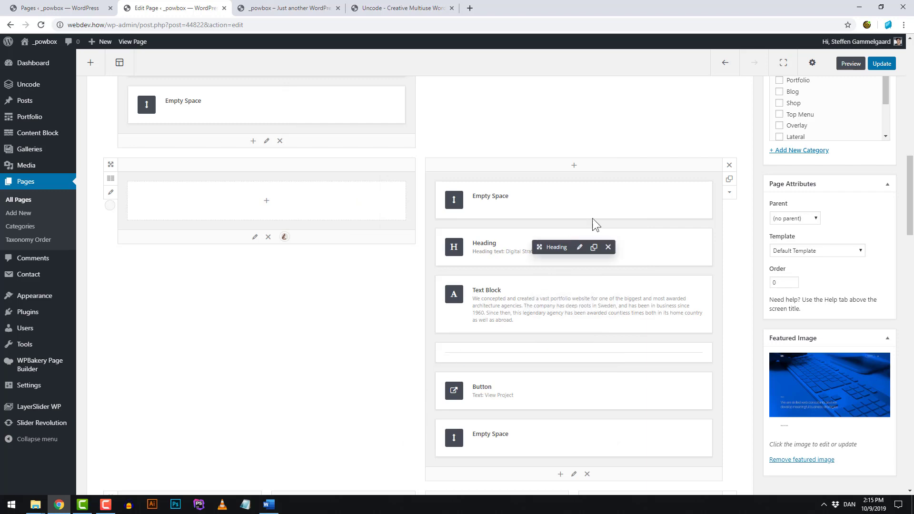
- Preview the page to examine the spacing between the images and text in the two Digital Strategy & Consulting rows, and return to the editor
click(850, 65)
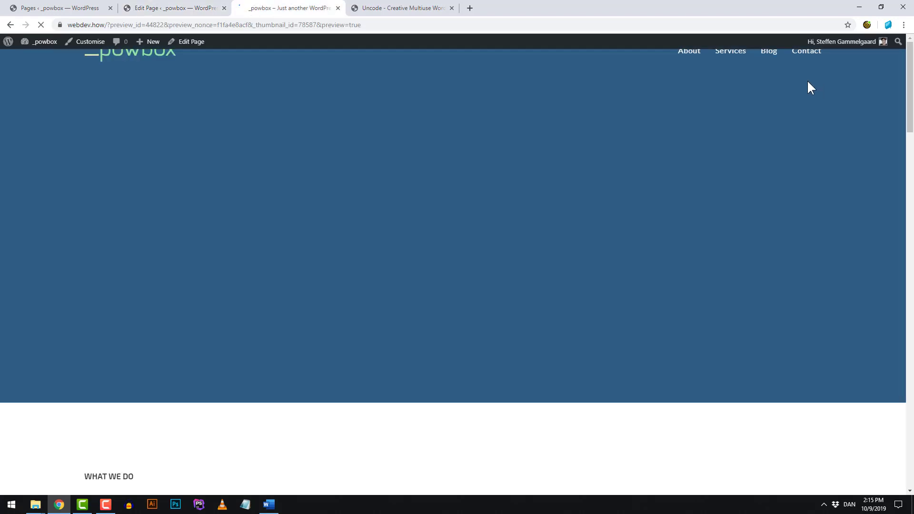
scroll(320, 252, down, 10)
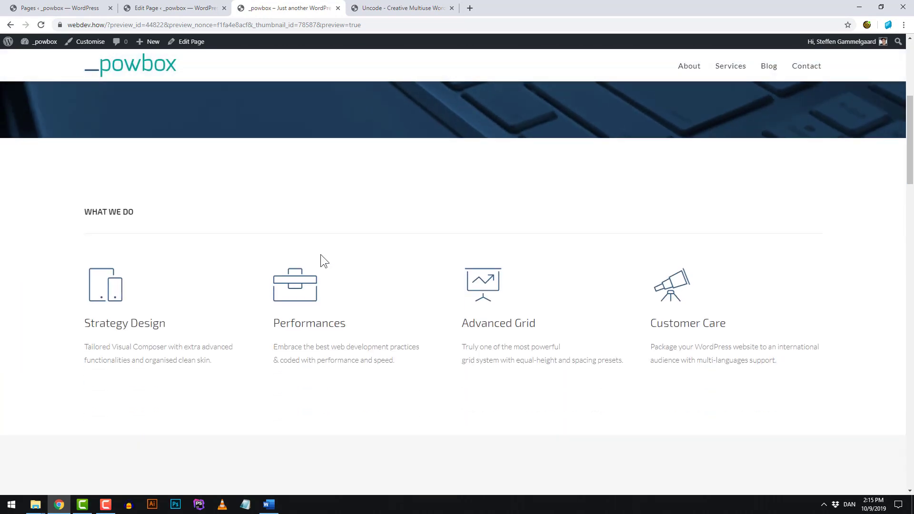
scroll(364, 272, down, 8)
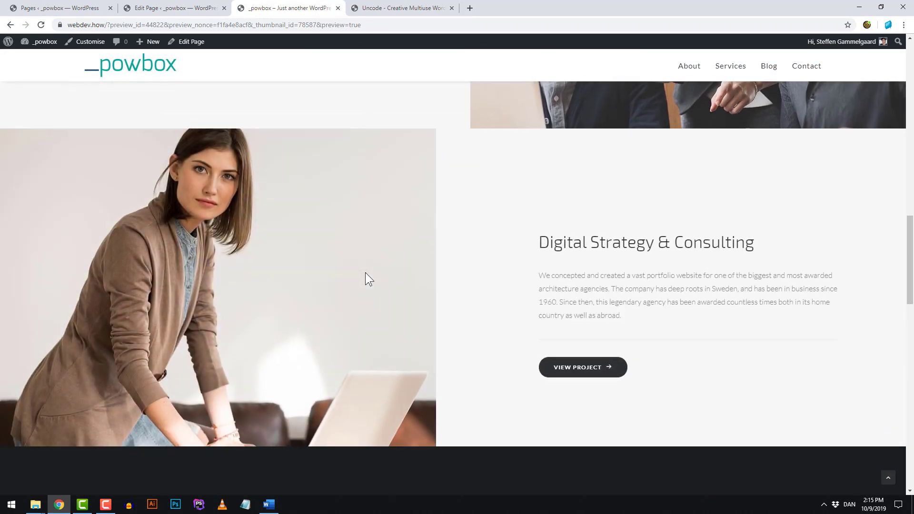
scroll(455, 274, up, 4)
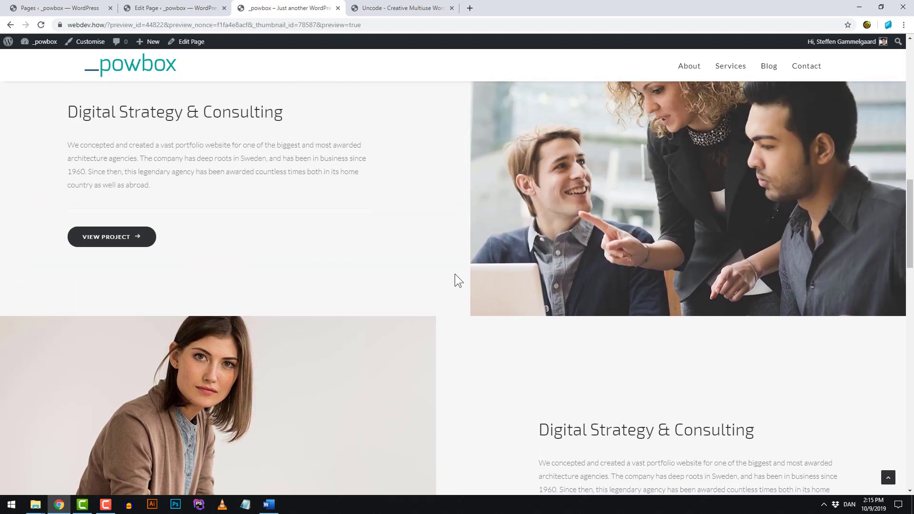
scroll(455, 274, down, 3)
scroll(454, 275, down, 1)
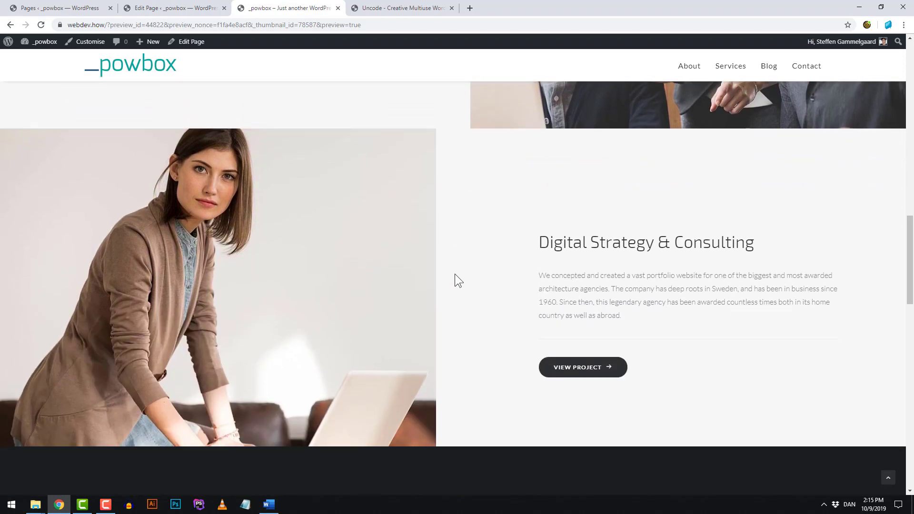
scroll(454, 274, up, 2)
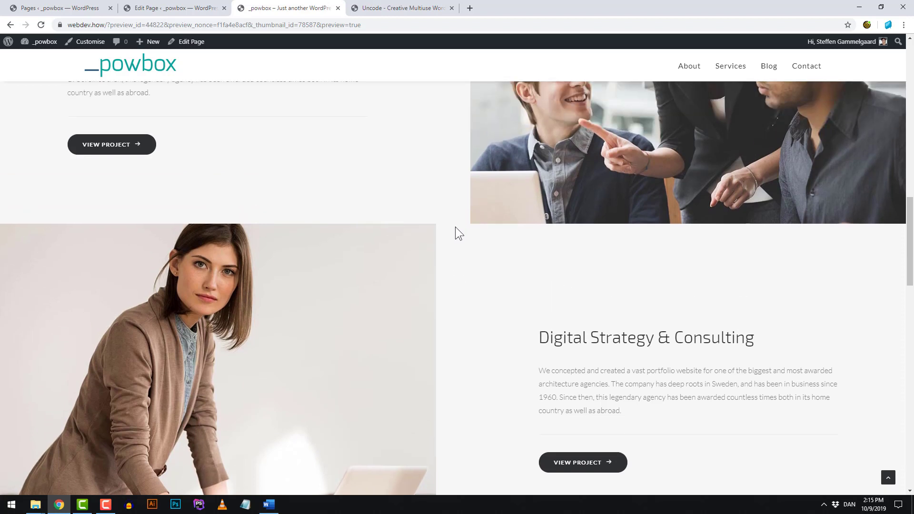
scroll(455, 238, down, 1)
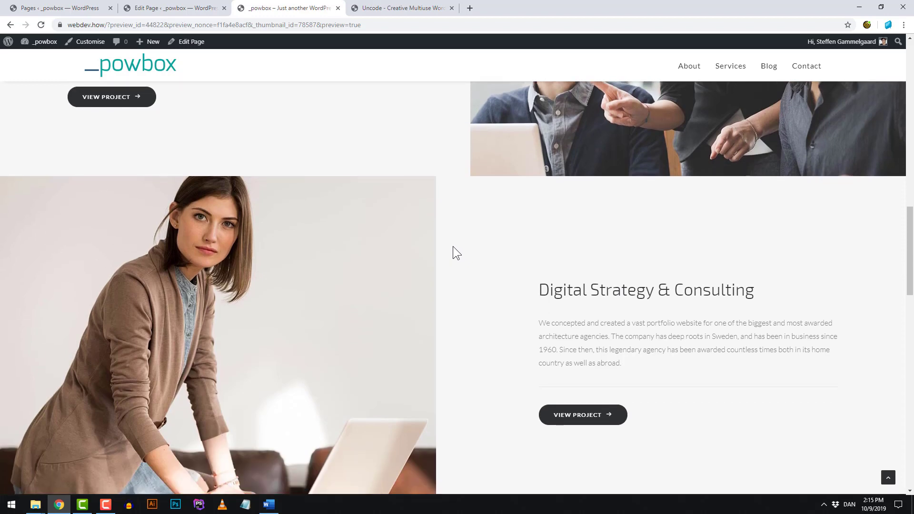
key(ctrl+shift+Tab)
- Set the columns gap of the original Digital Strategy & Consulting row to 0 and save the row settings
scroll(279, 285, up, 6)
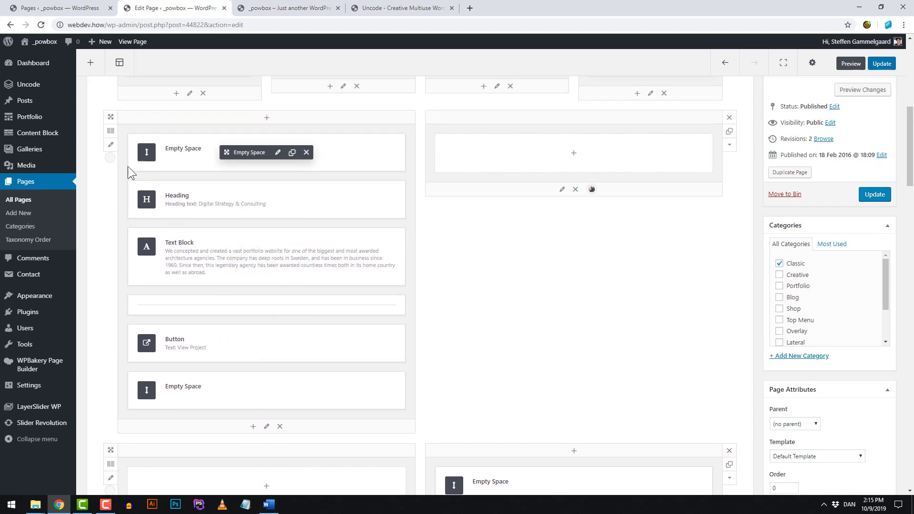
click(110, 144)
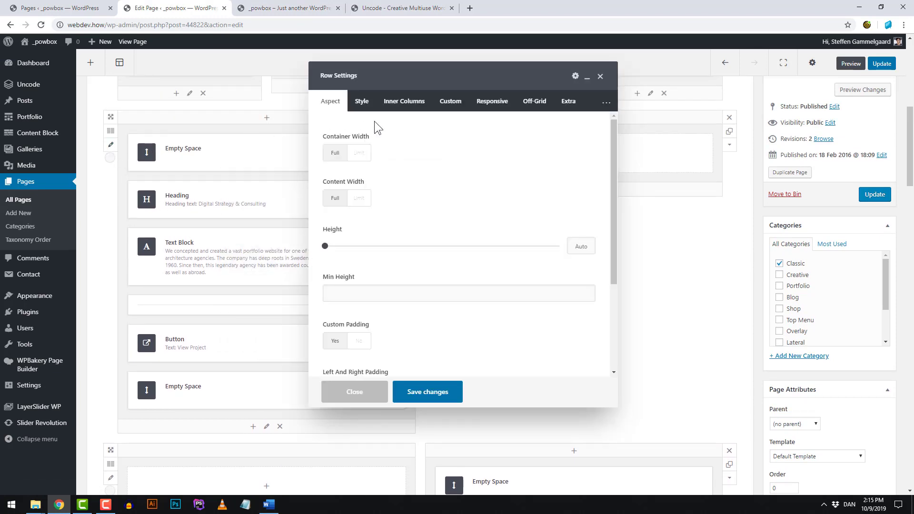
click(408, 106)
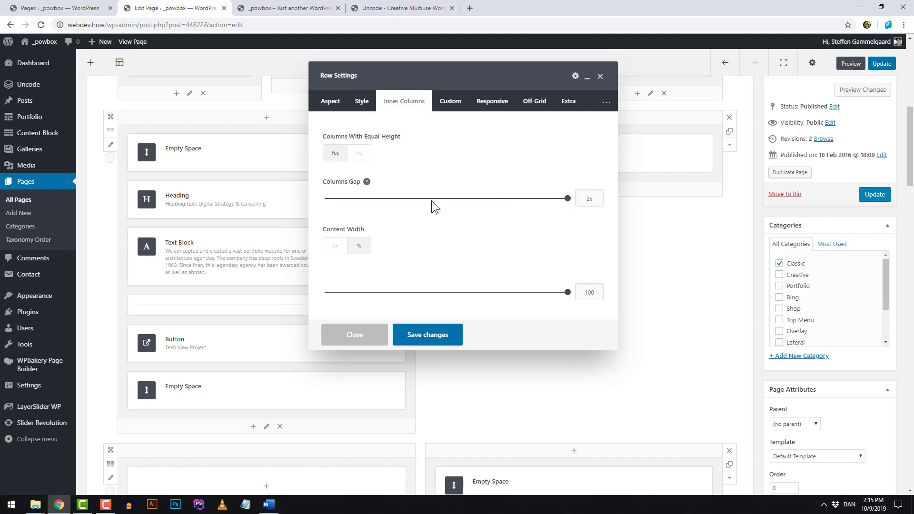
drag(349, 196, 326, 197)
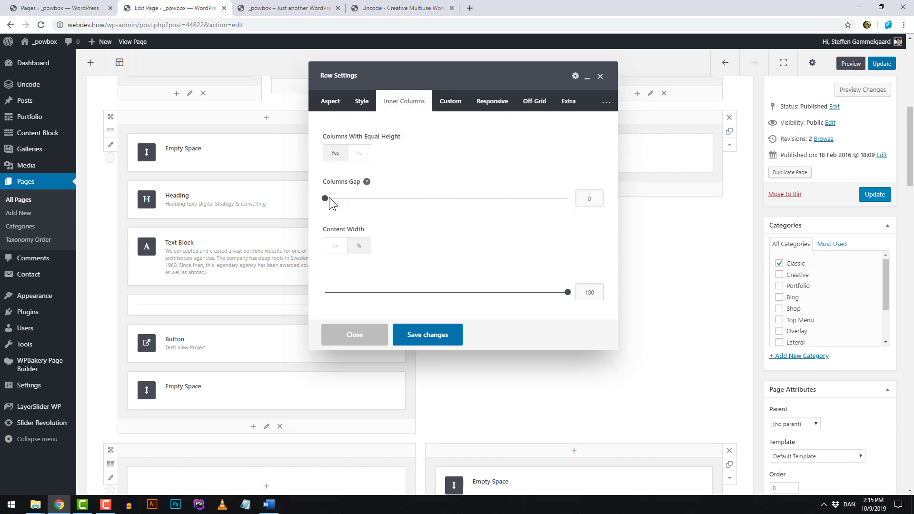
click(431, 334)
- Set the columns gap of the mirrored Digital Strategy & Consulting row to 0 and save the row settings
scroll(350, 327, down, 5)
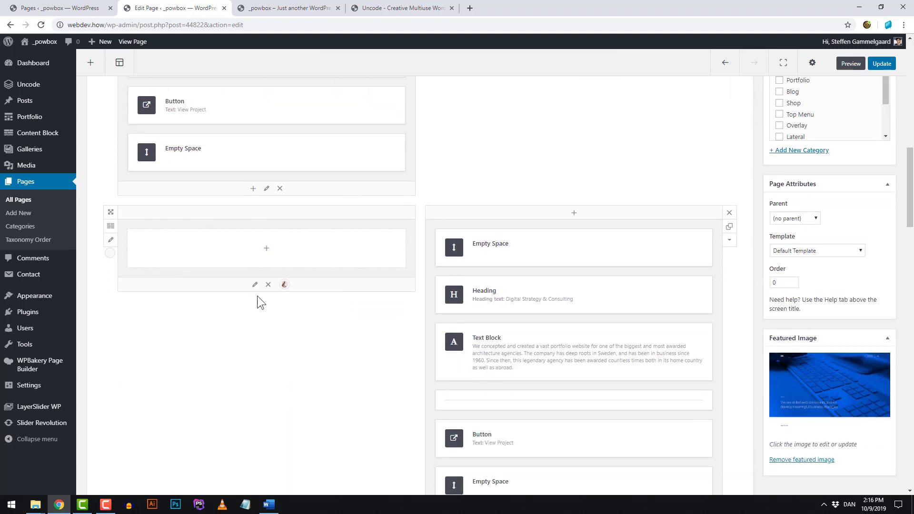
click(111, 240)
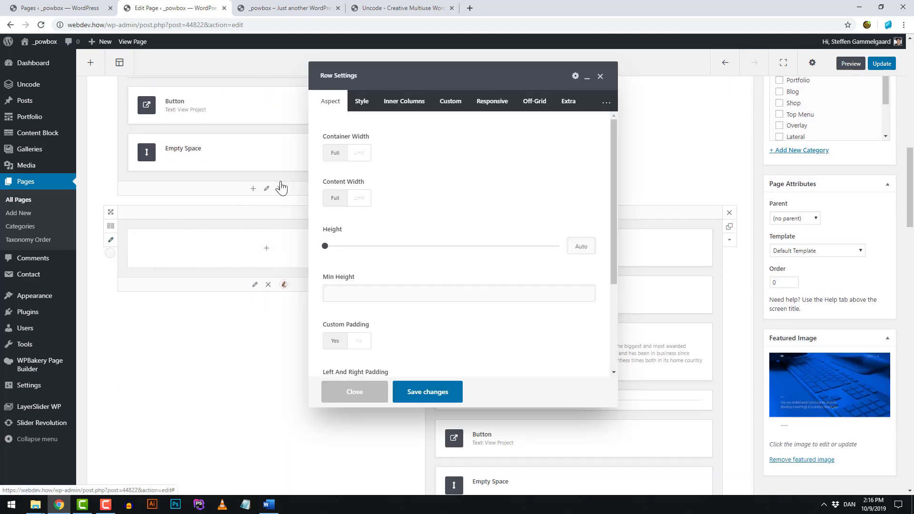
click(406, 105)
click(335, 199)
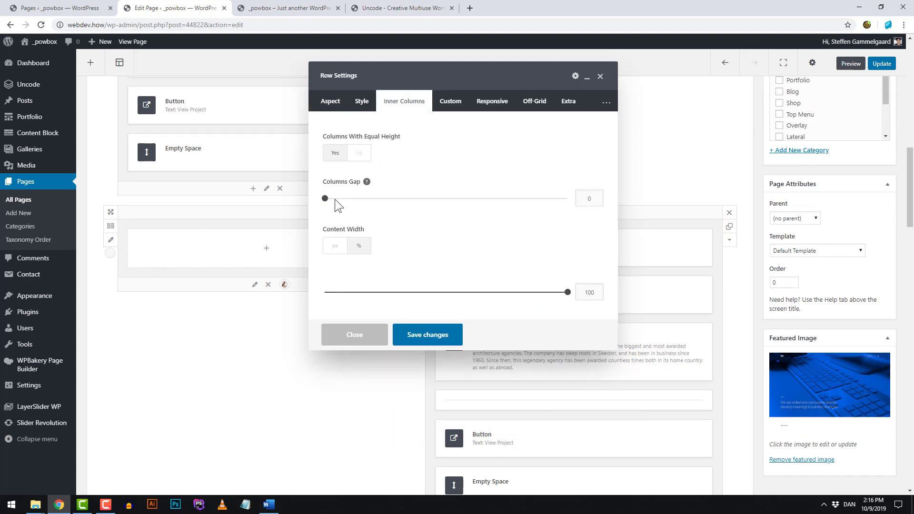
click(426, 334)
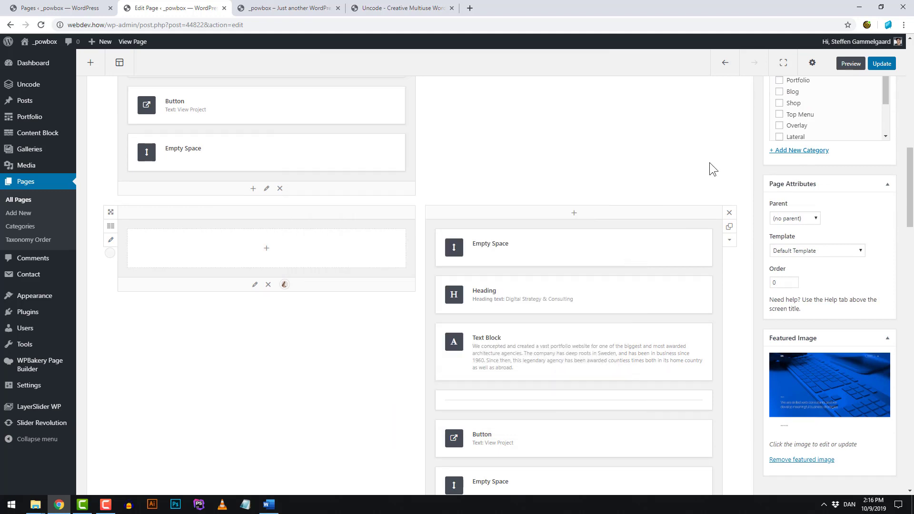
- Preview the page to check how the image and text columns meet in both Digital Strategy & Consulting rows
click(850, 64)
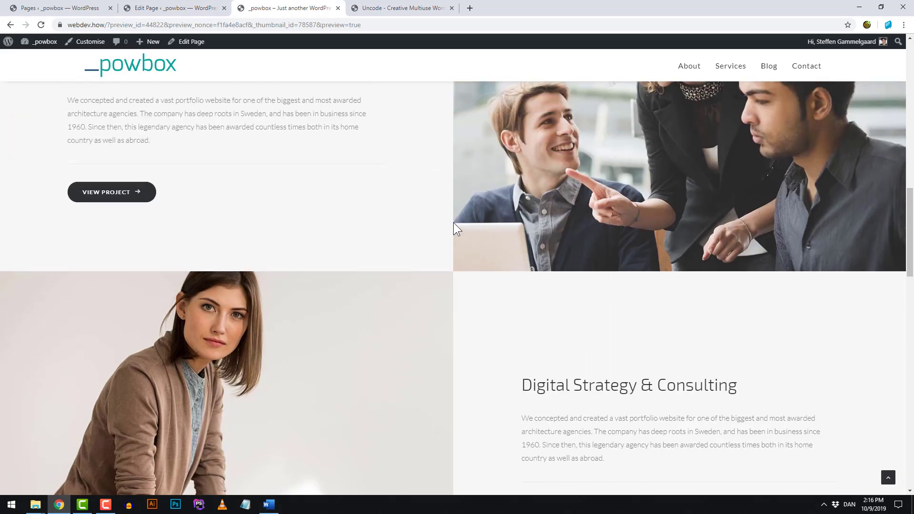
scroll(453, 222, up, 1)
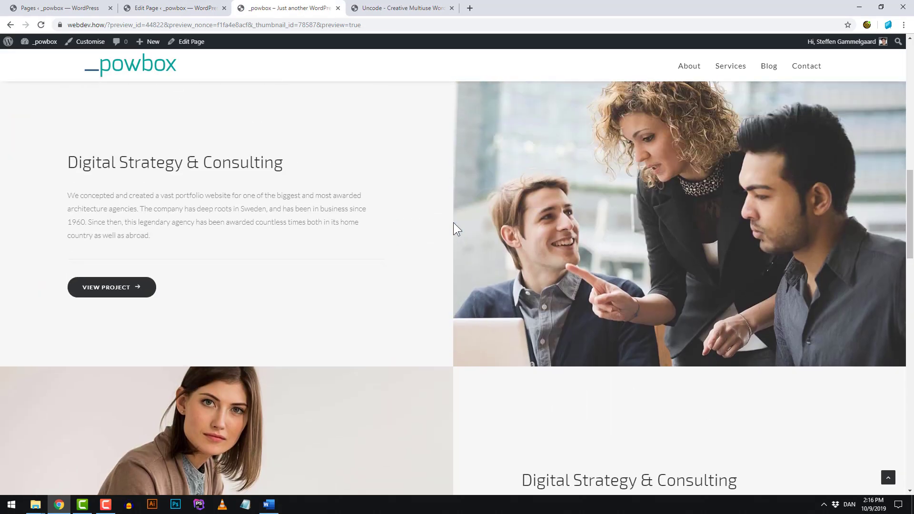
scroll(453, 223, down, 5)
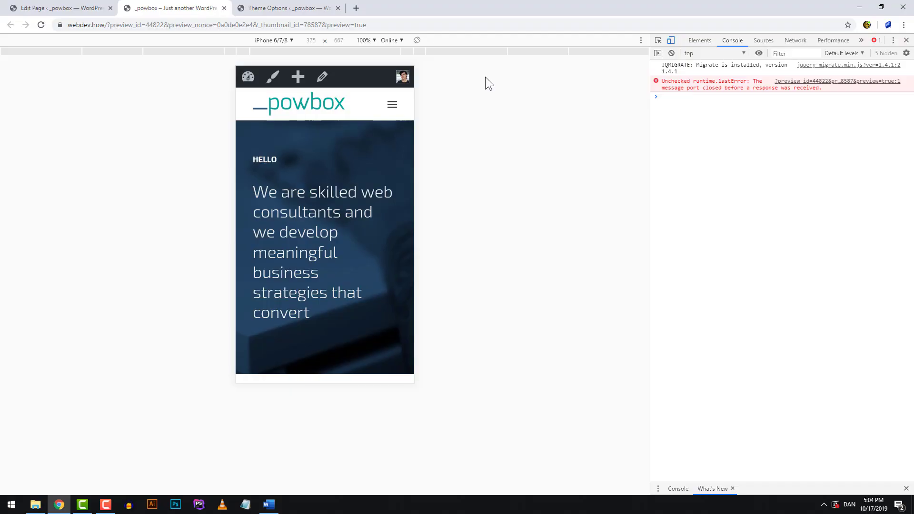
- Reload the iPhone 6/7/8 preview, examine the image columns of both Digital Strategy & Consulting rows, and return to these rows in the editor
click(40, 26)
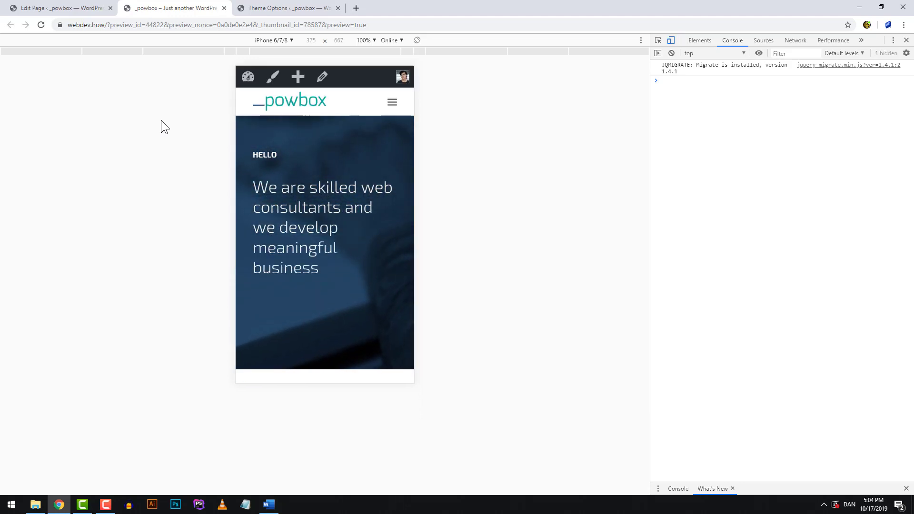
scroll(387, 253, down, 1)
scroll(387, 253, down, 6)
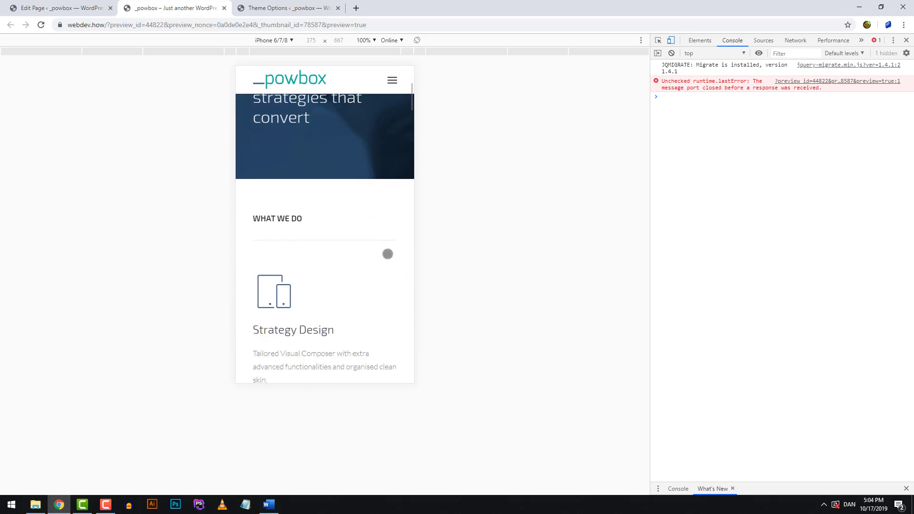
scroll(388, 253, down, 3)
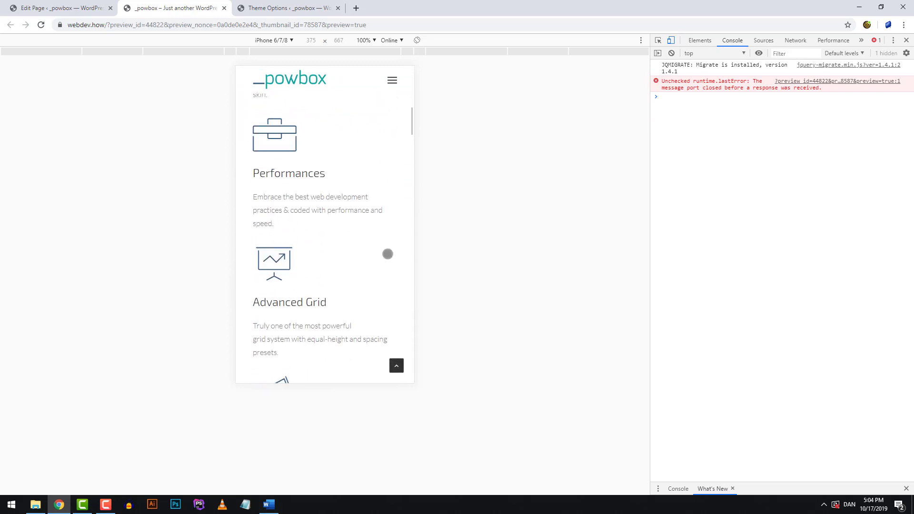
scroll(388, 253, down, 6)
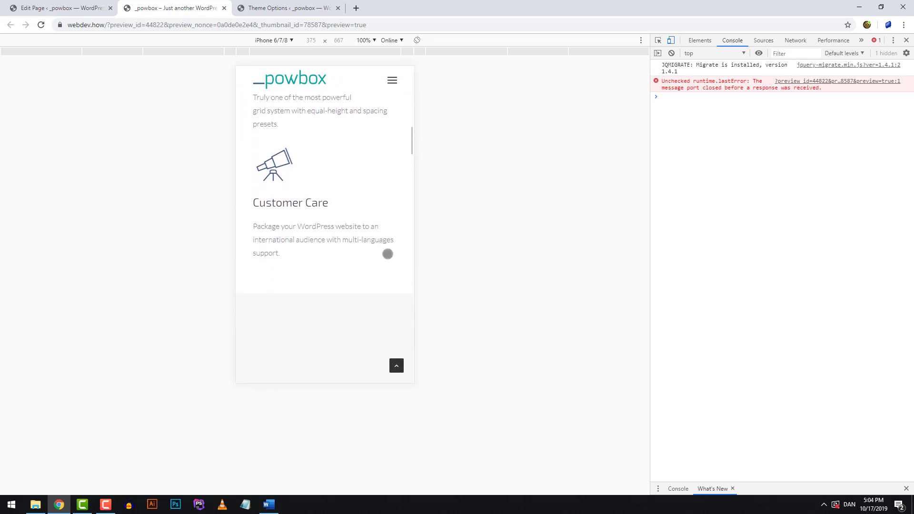
scroll(388, 254, down, 2)
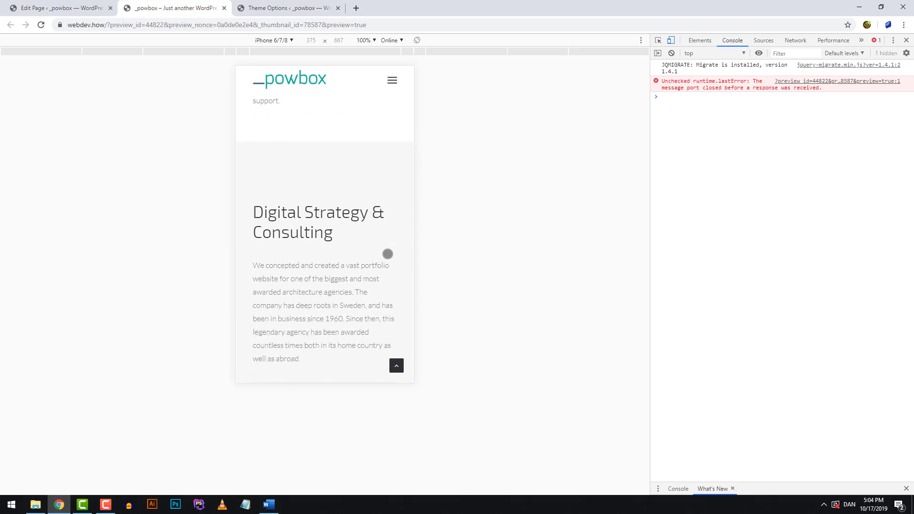
scroll(388, 254, down, 1)
scroll(388, 254, down, 5)
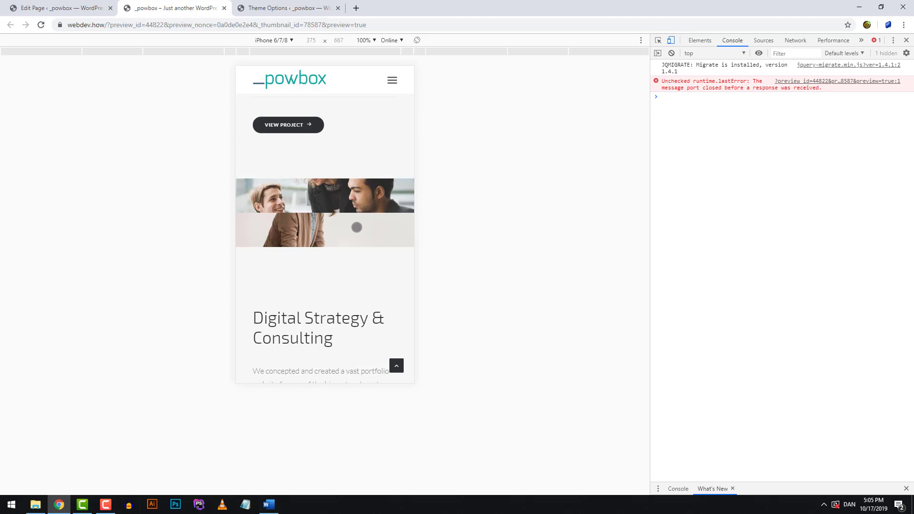
scroll(356, 227, down, 2)
scroll(356, 227, up, 2)
scroll(365, 166, down, 5)
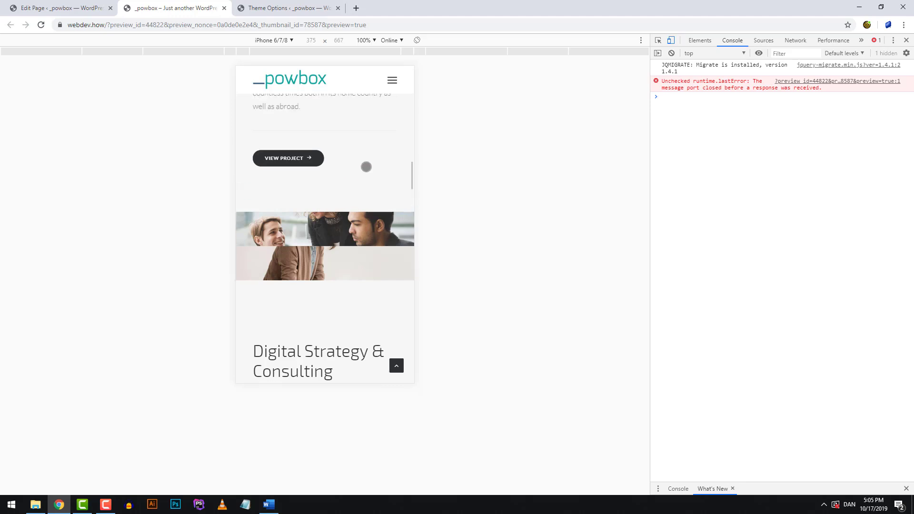
scroll(373, 198, up, 4)
scroll(373, 198, down, 2)
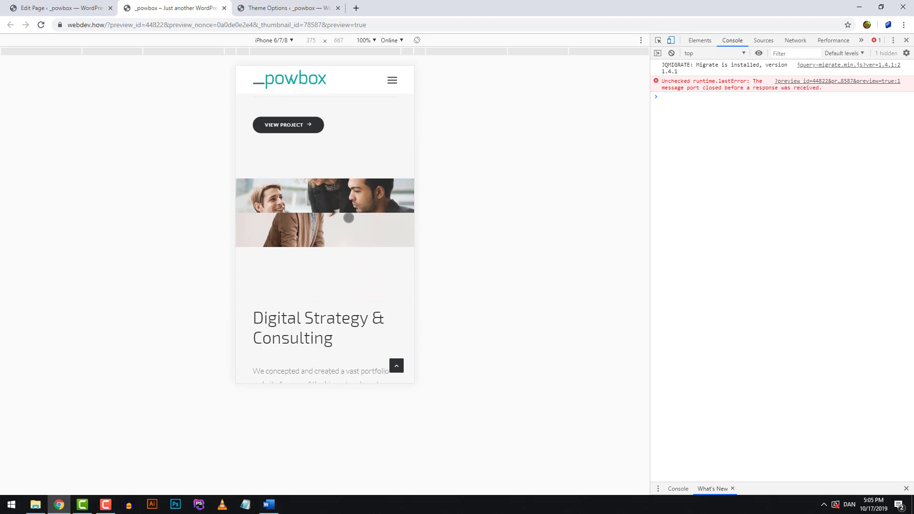
key(ctrl+Page_Up)
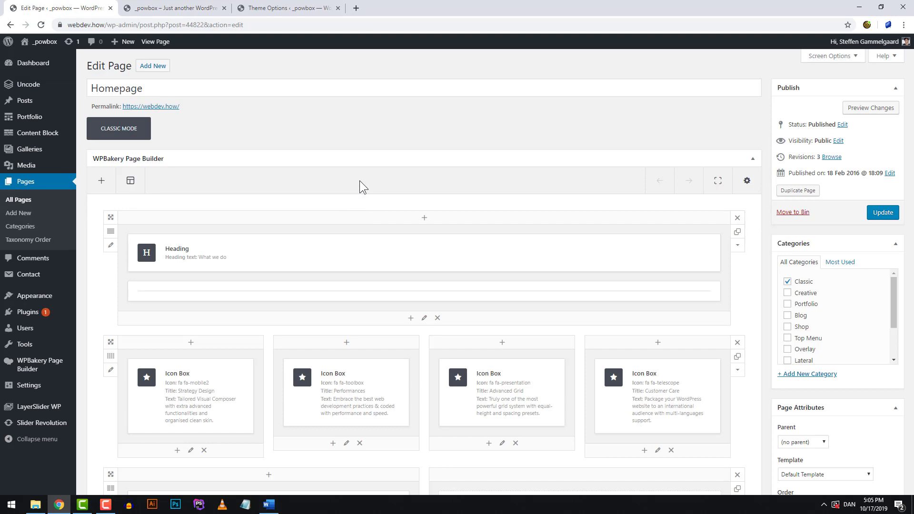
scroll(358, 180, down, 5)
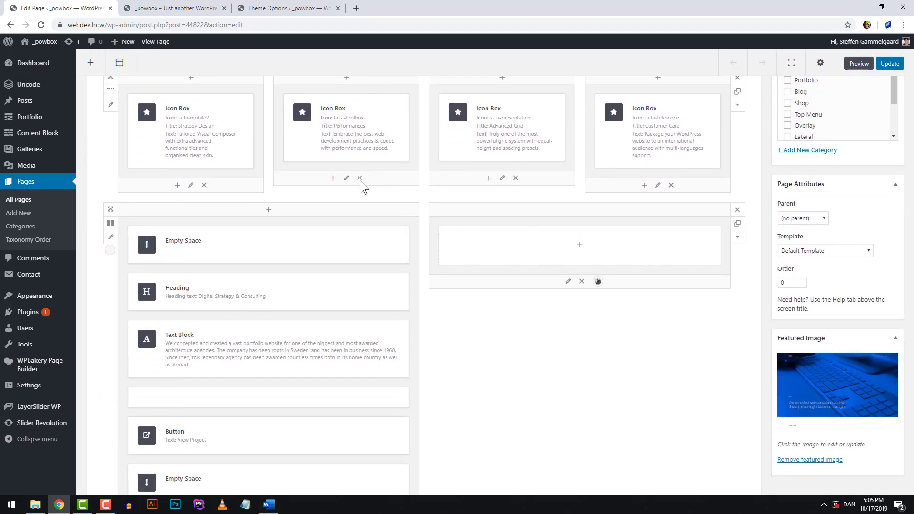
- Hide the empty image column of the original Digital Strategy & Consulting row on mobile and save the column settings
scroll(359, 181, down, 1)
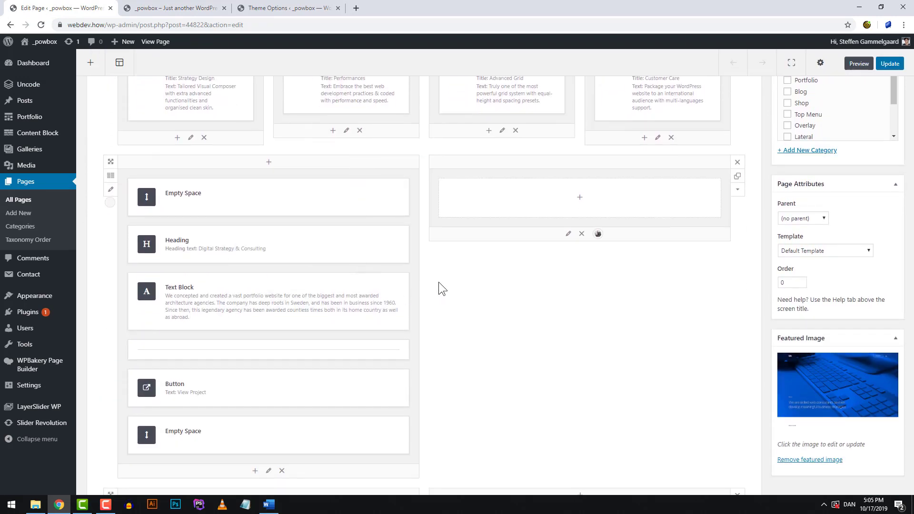
click(568, 234)
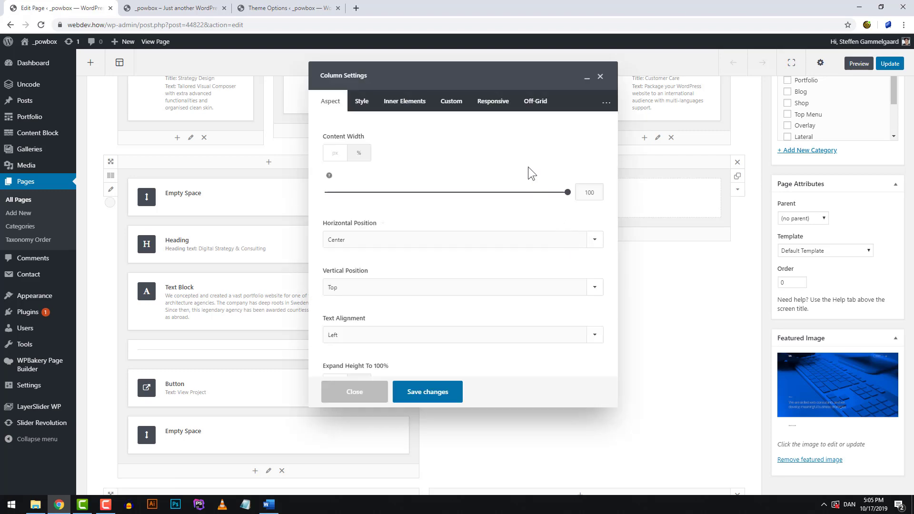
click(492, 105)
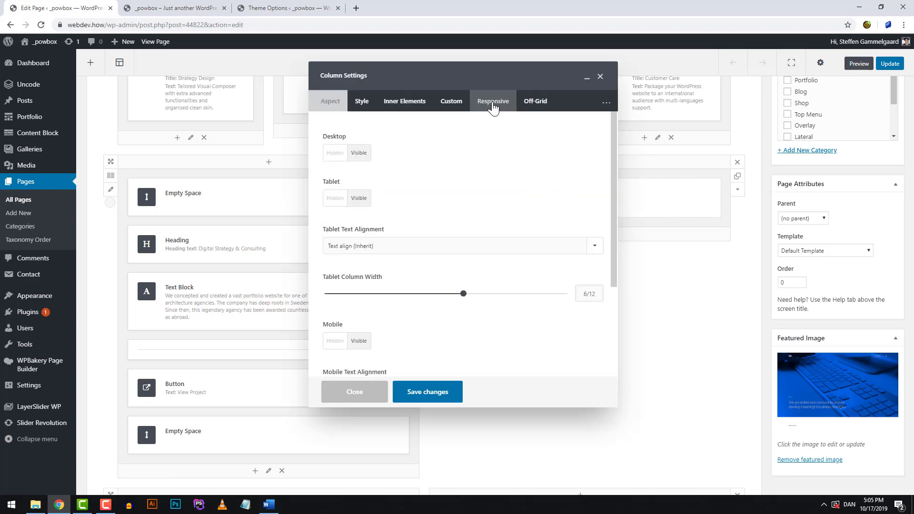
click(334, 341)
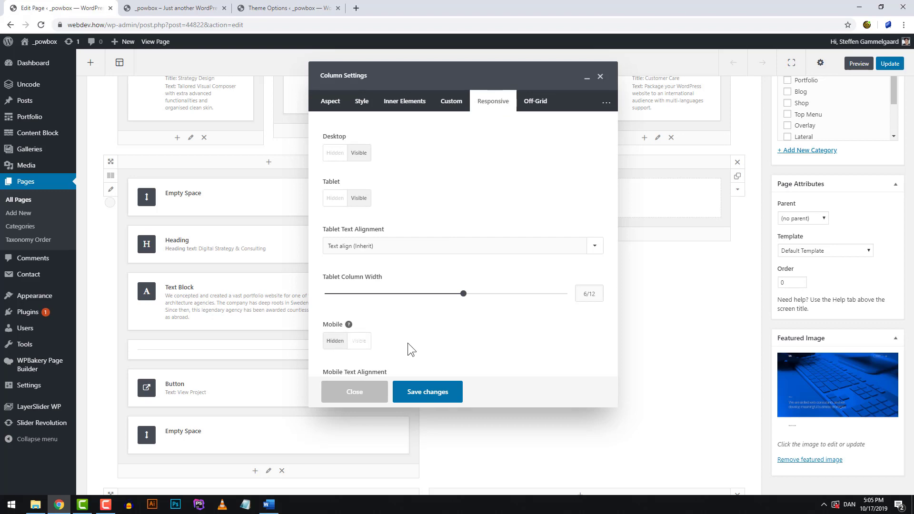
click(429, 391)
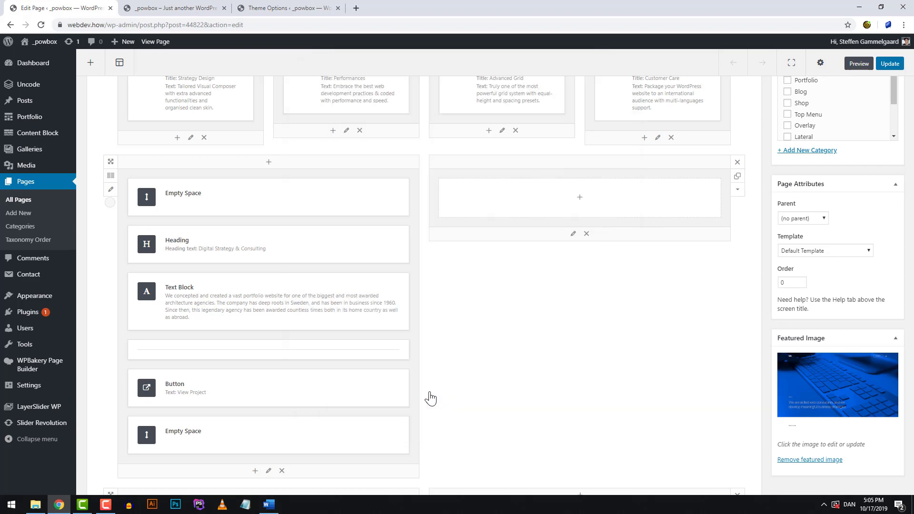
- Hide the empty image column of the mirrored Digital Strategy & Consulting row on mobile and save the column settings
scroll(489, 350, down, 3)
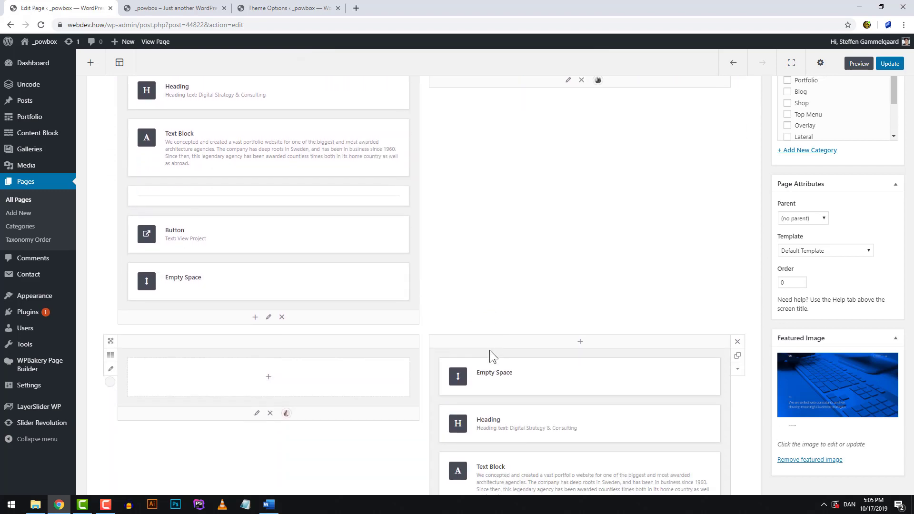
scroll(490, 351, down, 2)
click(257, 330)
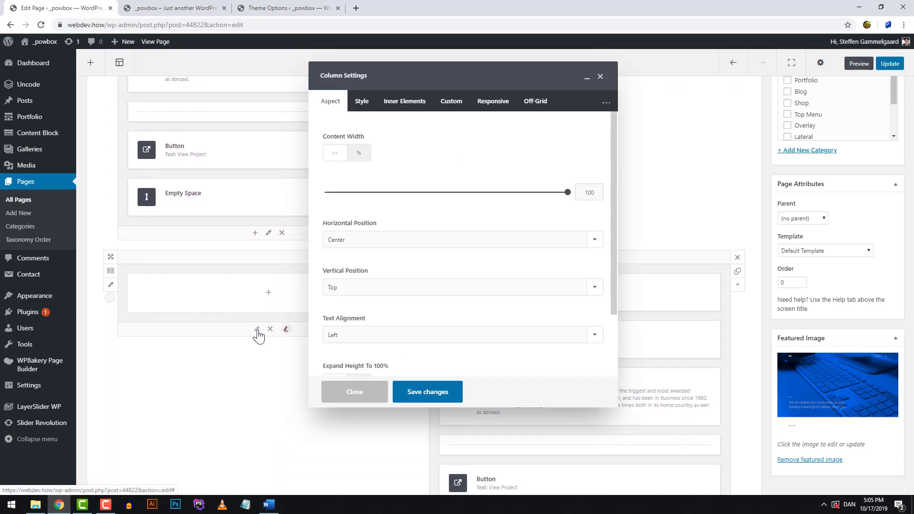
click(488, 107)
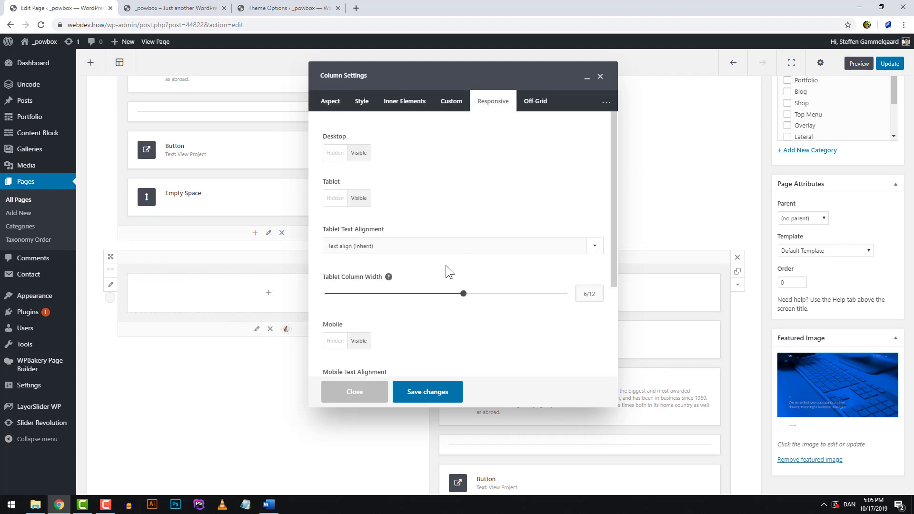
click(334, 341)
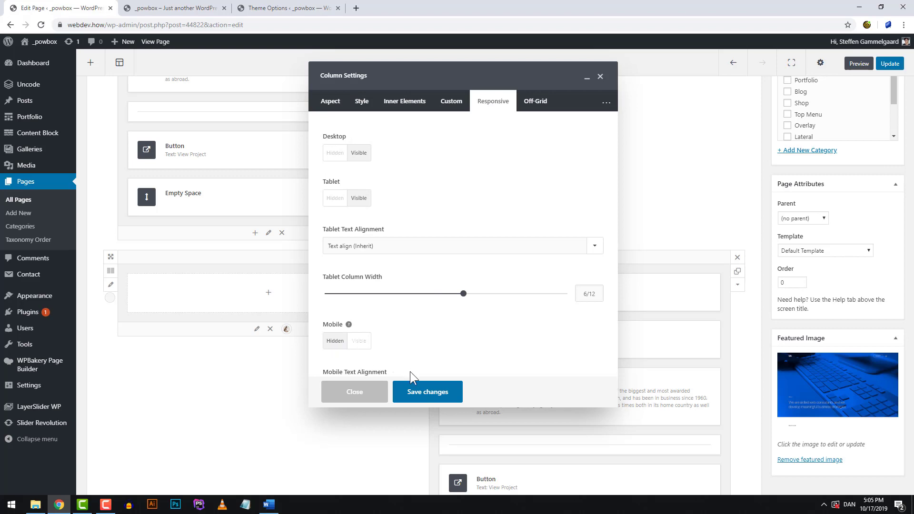
click(427, 393)
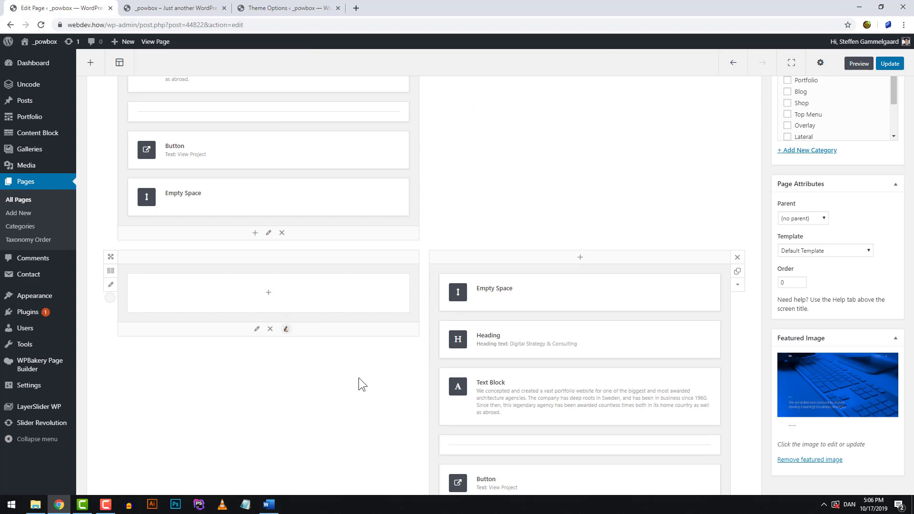
- Add an empty row to the page and move it directly above the original Digital Strategy & Consulting row
scroll(358, 378, down, 10)
scroll(358, 376, down, 10)
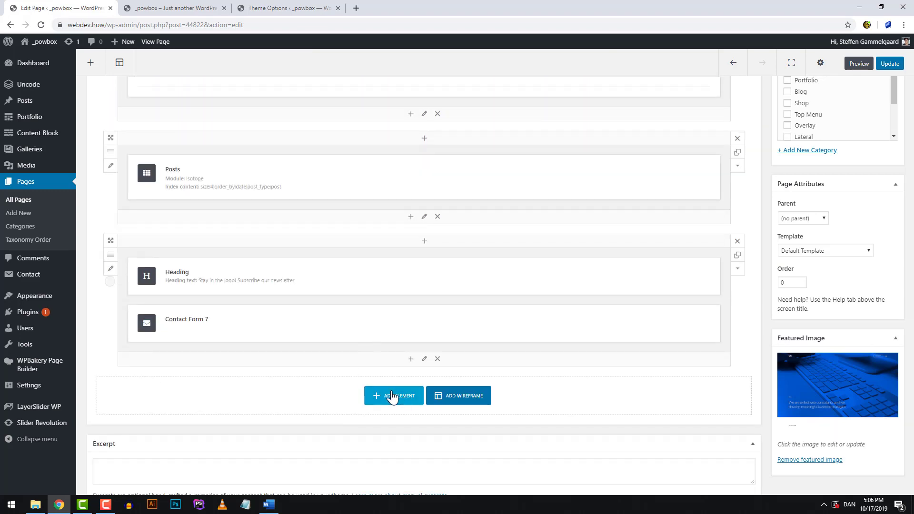
click(383, 395)
click(218, 162)
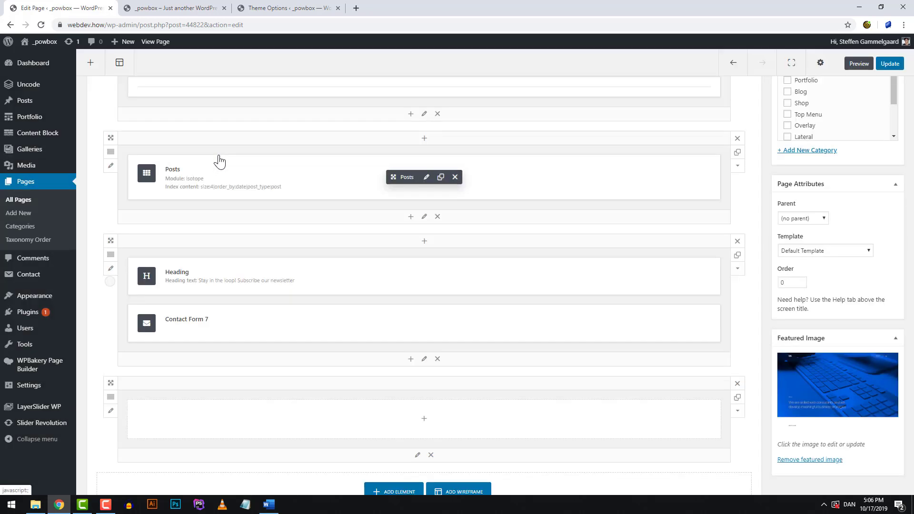
drag(112, 381, 184, 134)
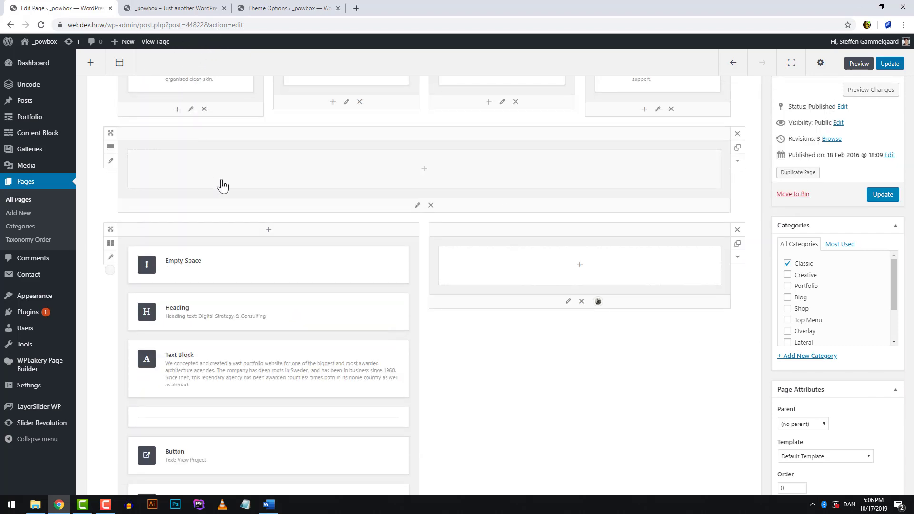
mouse_move(254, 275)
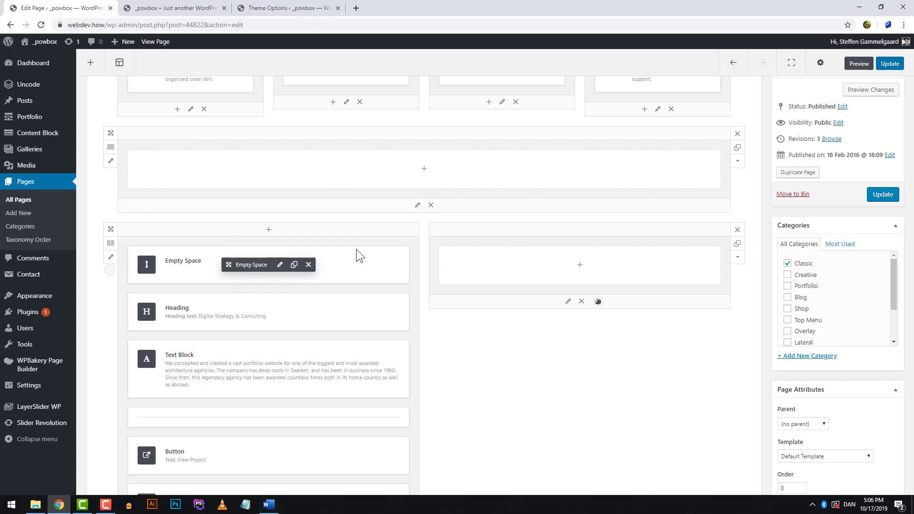
- Enable custom padding for the new empty row and set its left and right, top, and bottom padding to 0
click(111, 163)
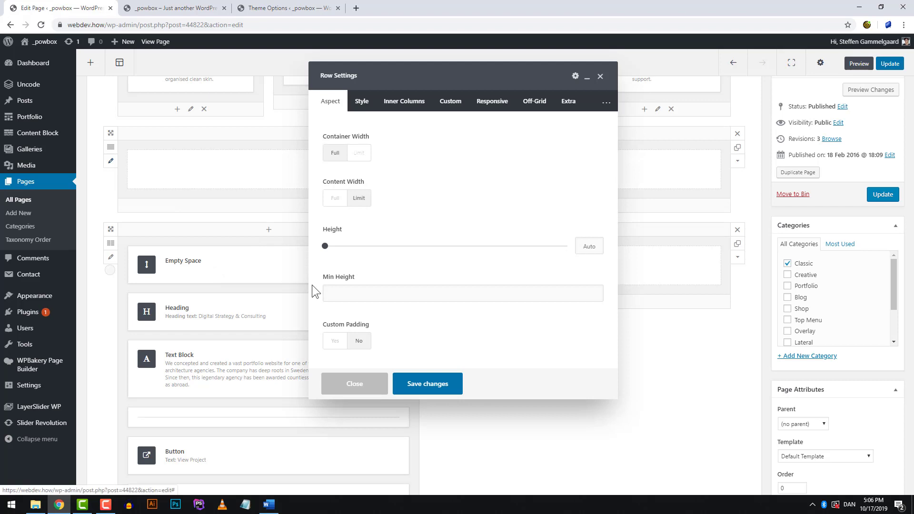
scroll(312, 285, down, 1)
click(332, 345)
scroll(327, 340, down, 2)
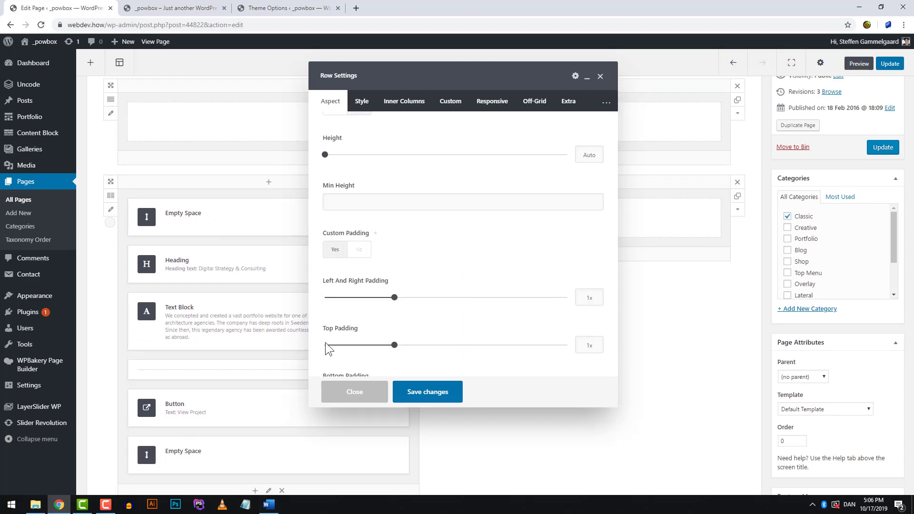
click(325, 341)
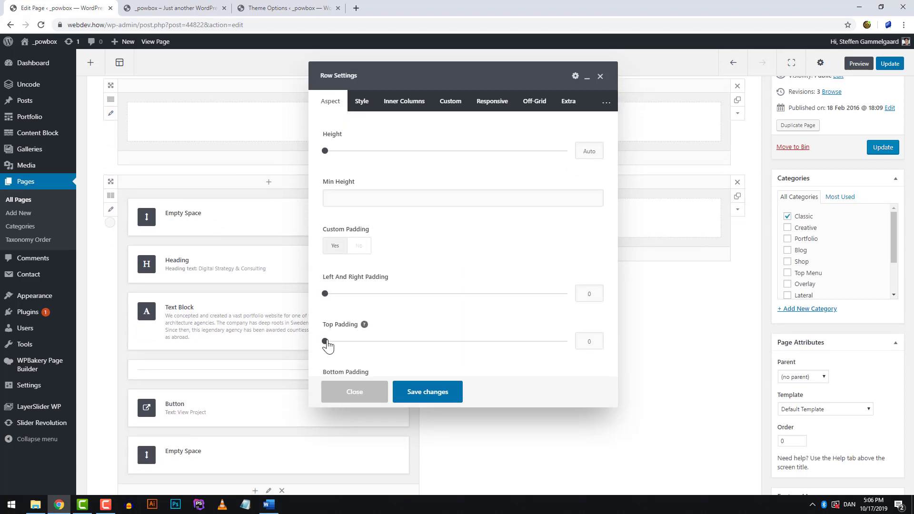
scroll(327, 343, down, 1)
click(326, 349)
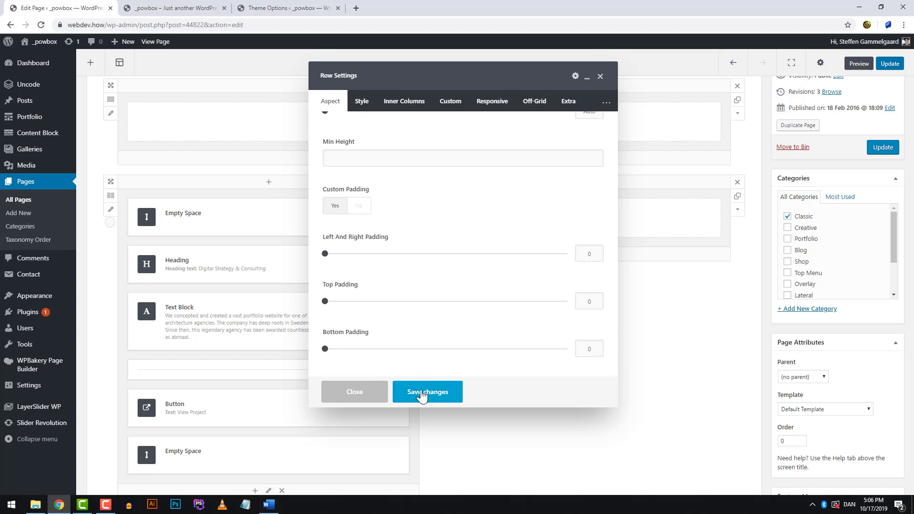
- Hide the new row on tablet and desktop, keeping it visible on mobile, and save the row settings
click(490, 107)
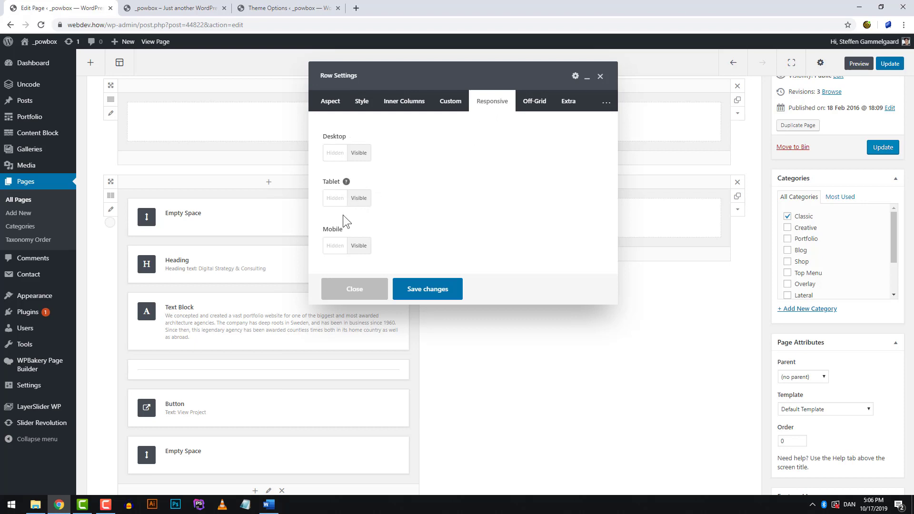
click(333, 199)
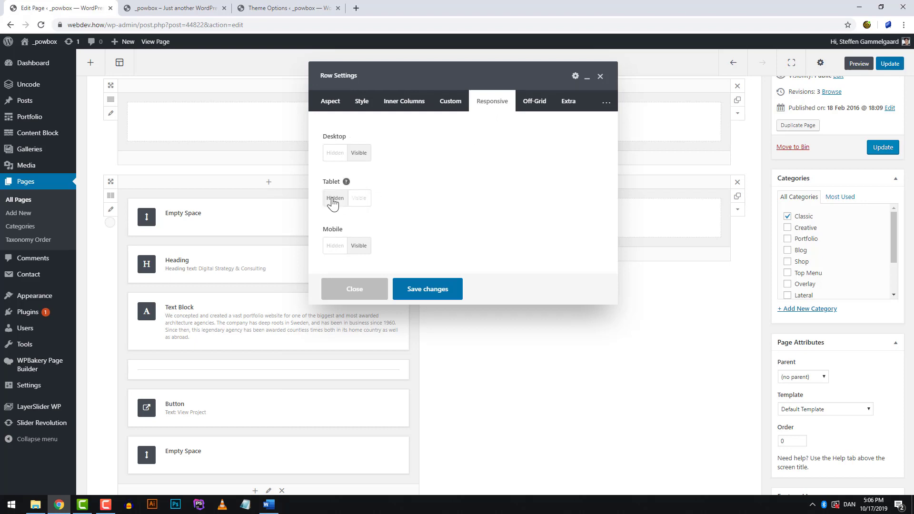
click(336, 155)
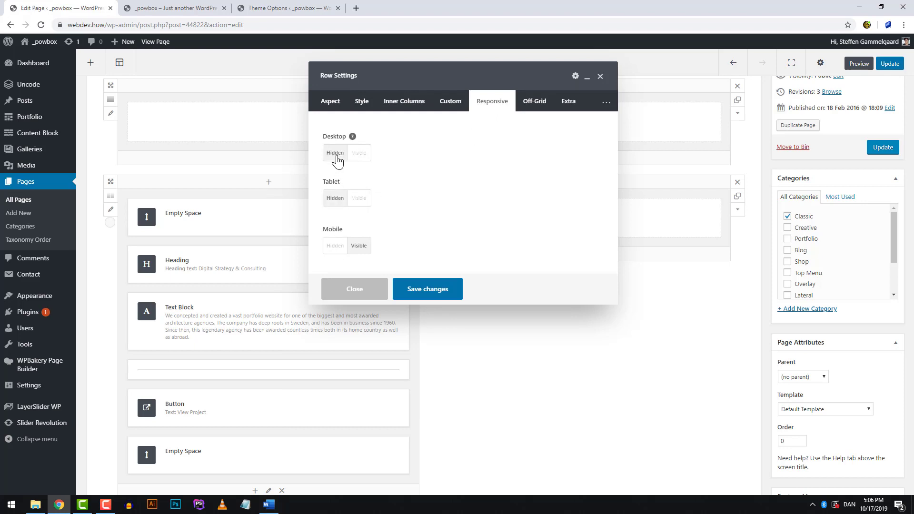
click(425, 291)
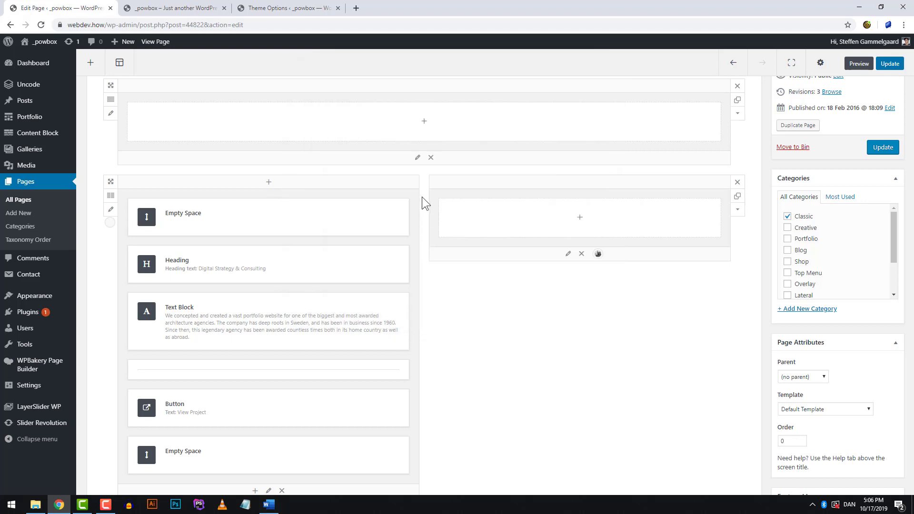
- Add a Single Media element with the image poxbox-1000x1000-team.jpg to the mobile-only row and save it
click(425, 122)
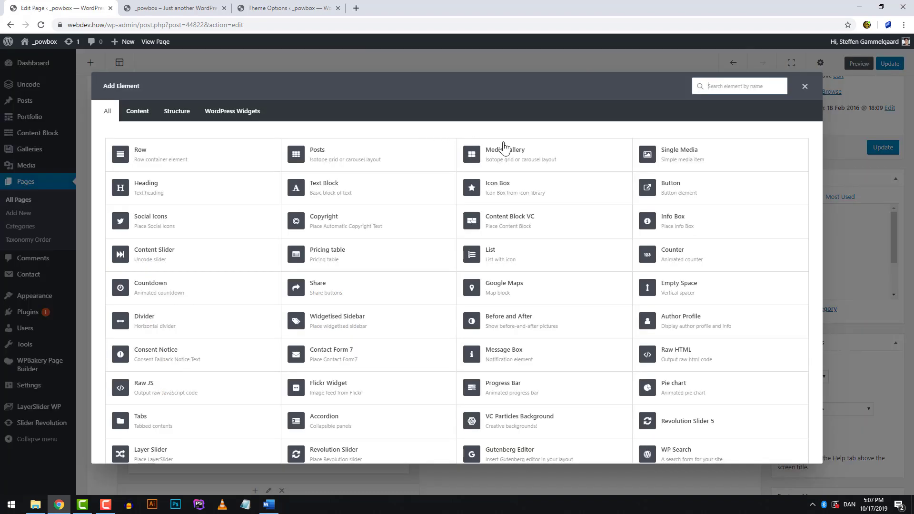
click(689, 159)
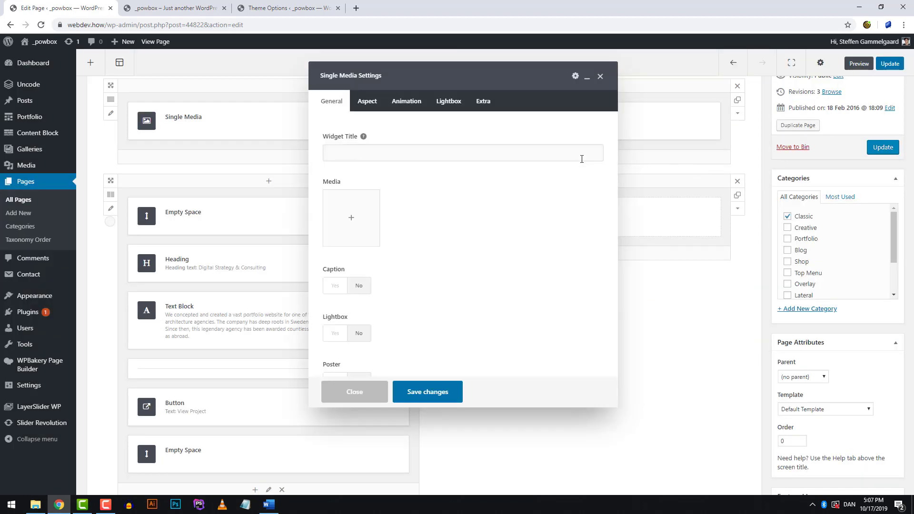
click(350, 233)
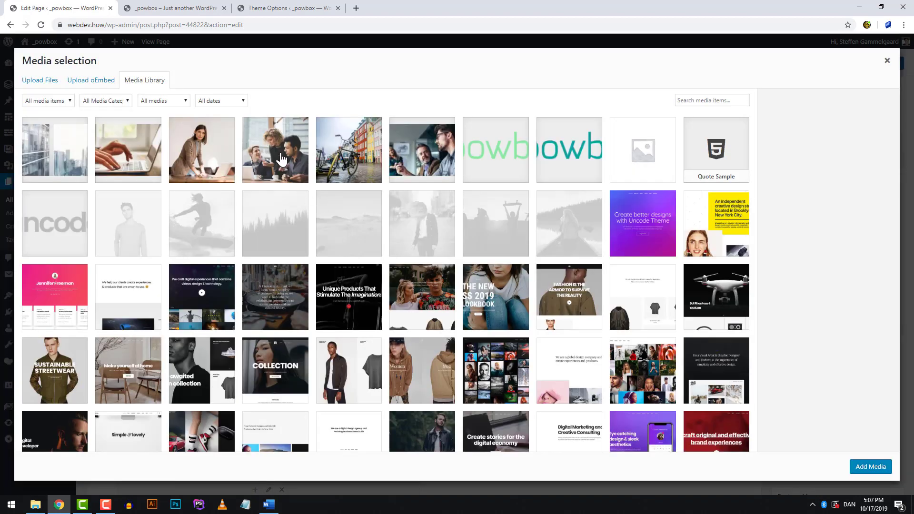
click(282, 158)
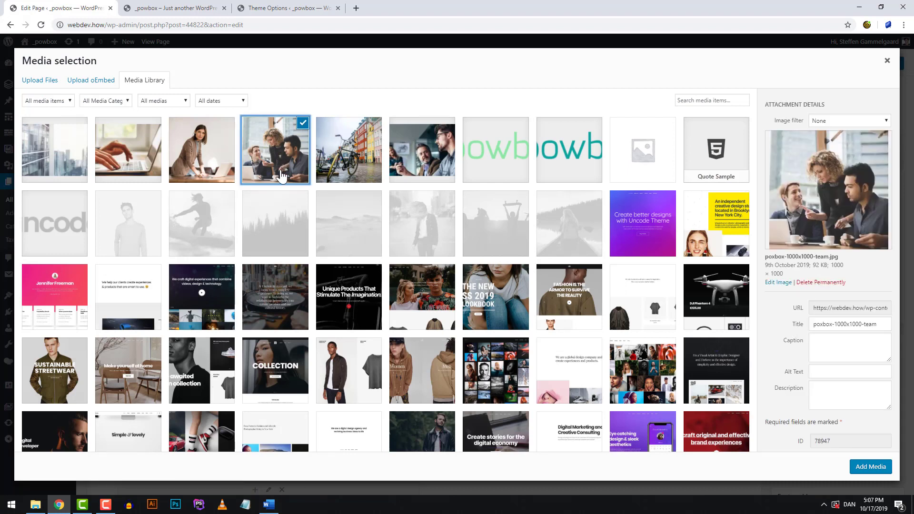
click(862, 467)
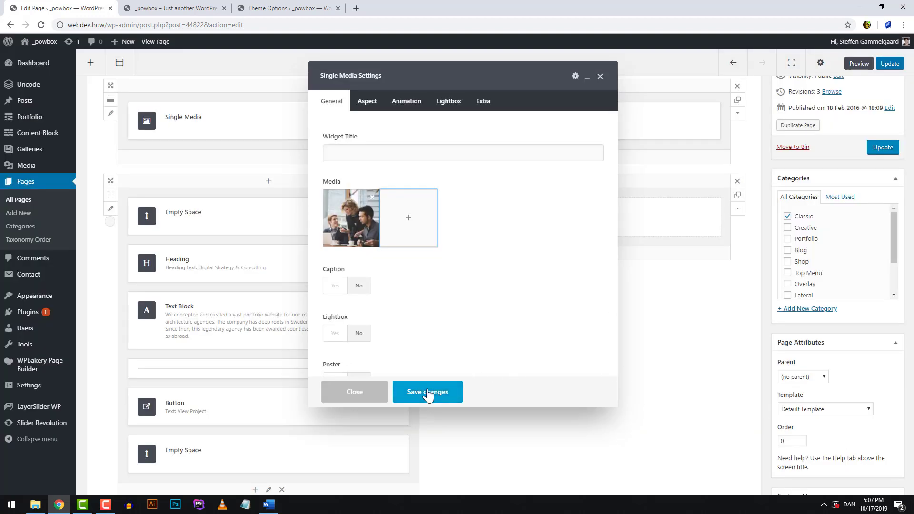
click(428, 392)
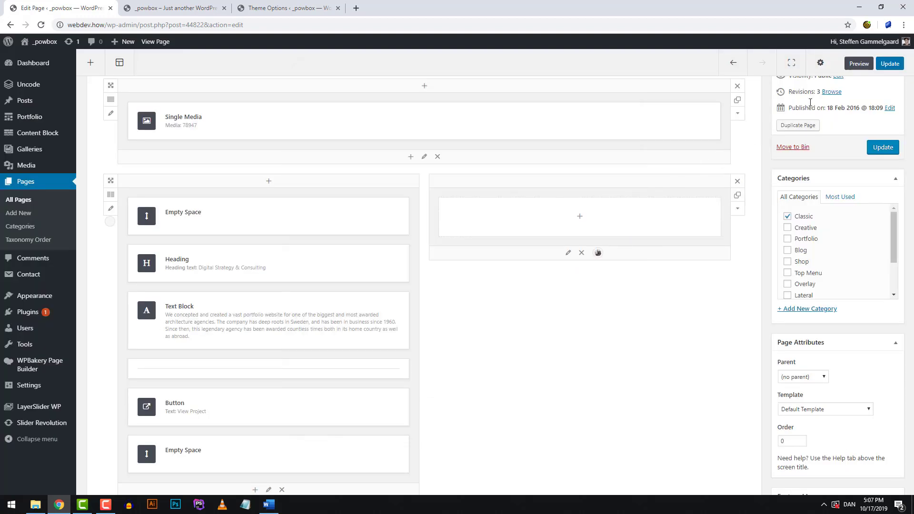
- Preview the page at iPhone 6/7/8 size and examine the team image above the Digital Strategy & Consulting text and the mirrored row
click(858, 67)
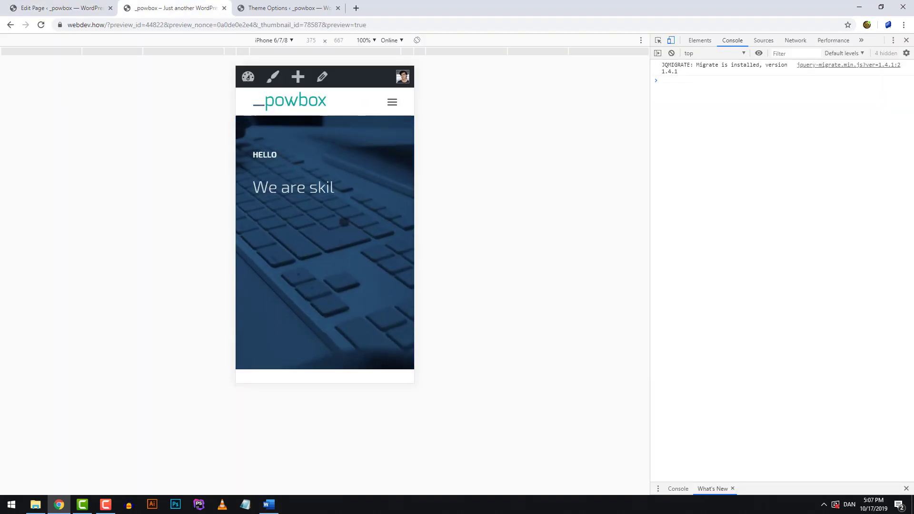
scroll(355, 208, down, 2)
scroll(338, 235, down, 10)
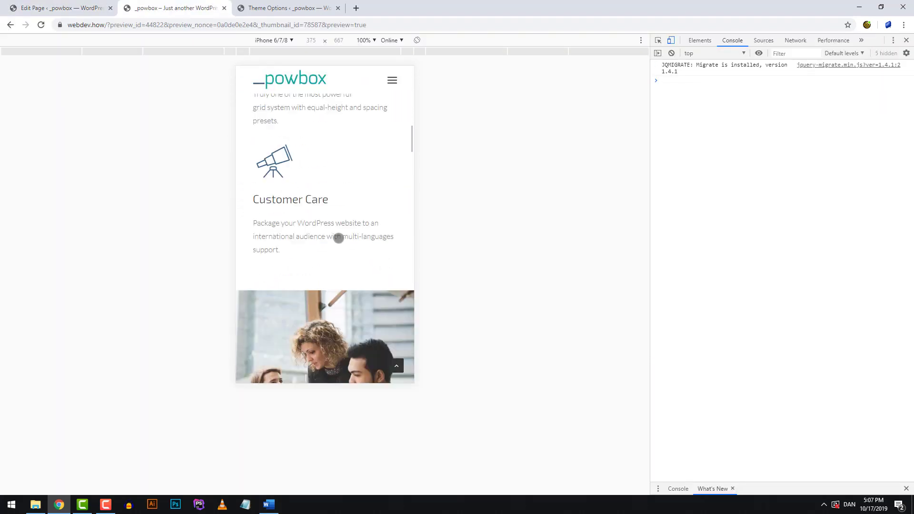
scroll(337, 237, down, 3)
scroll(337, 236, up, 2)
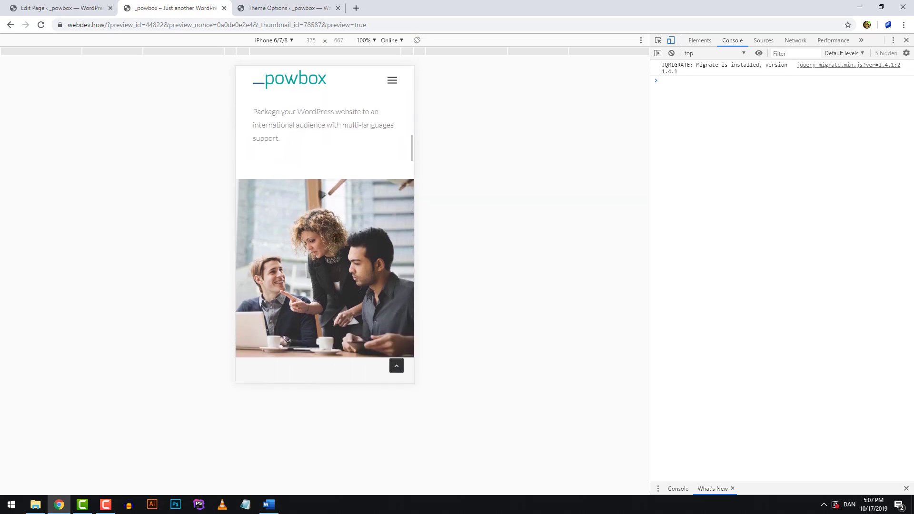
scroll(336, 237, down, 10)
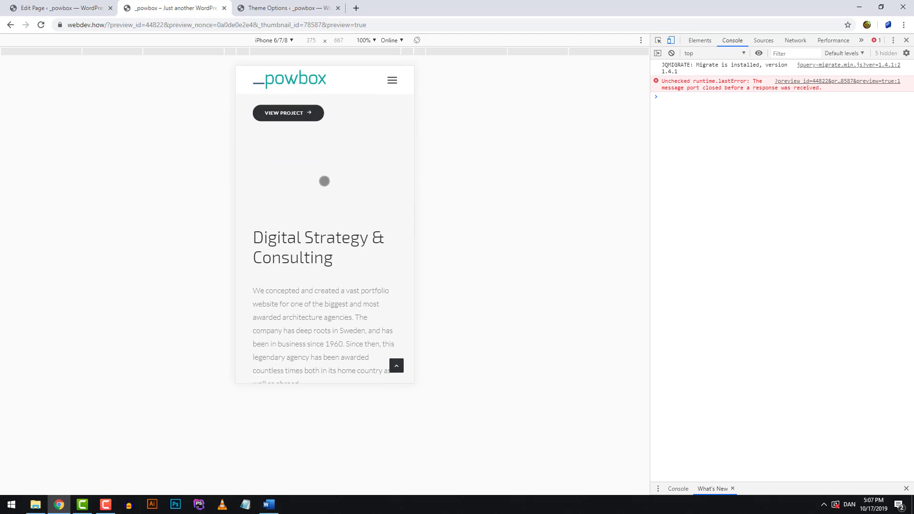
scroll(327, 197, down, 2)
scroll(327, 197, up, 3)
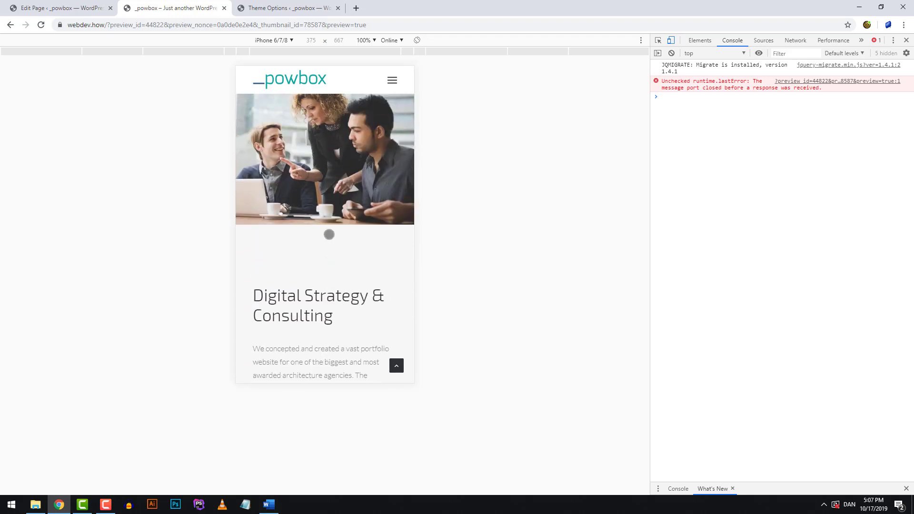
- Return to the page editor and duplicate the mobile-only Single Media row
key(ctrl+shift+Tab)
scroll(342, 235, up, 1)
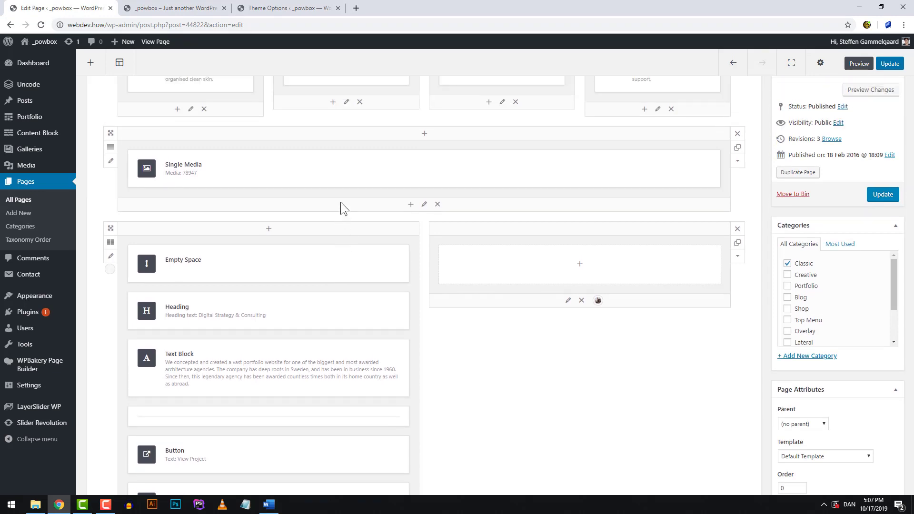
click(737, 149)
scroll(334, 255, down, 2)
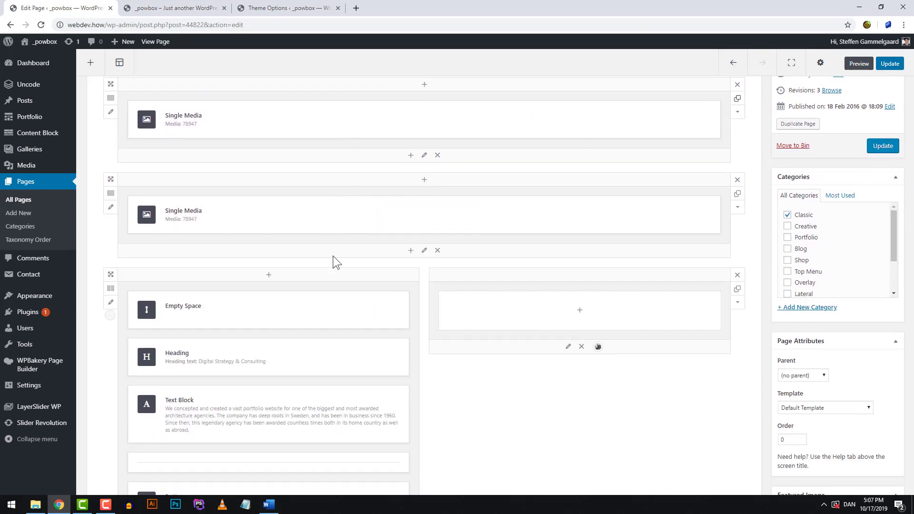
- Move the duplicated Single Media row directly above the mirrored Digital Strategy & Consulting row and replace its image with poxbox-1000x1000-woman.jpg, saving the element
drag(110, 134, 121, 445)
scroll(486, 337, down, 5)
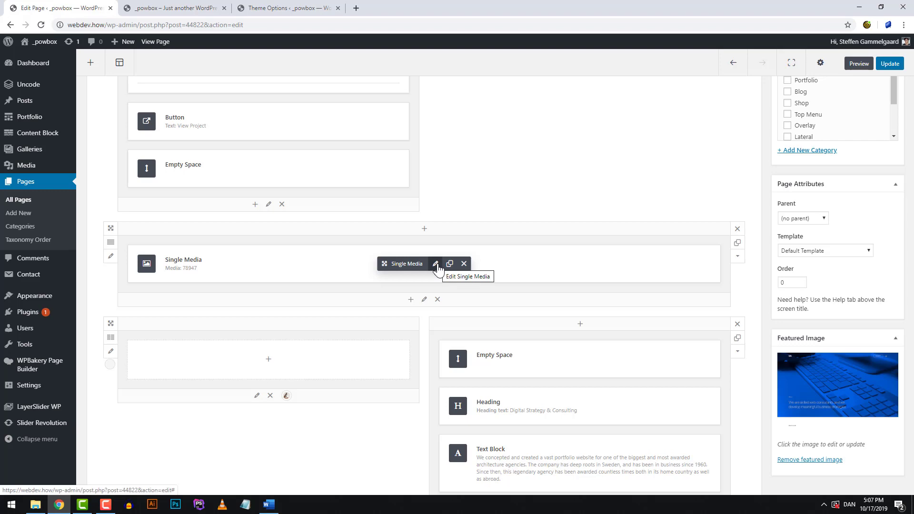
click(435, 264)
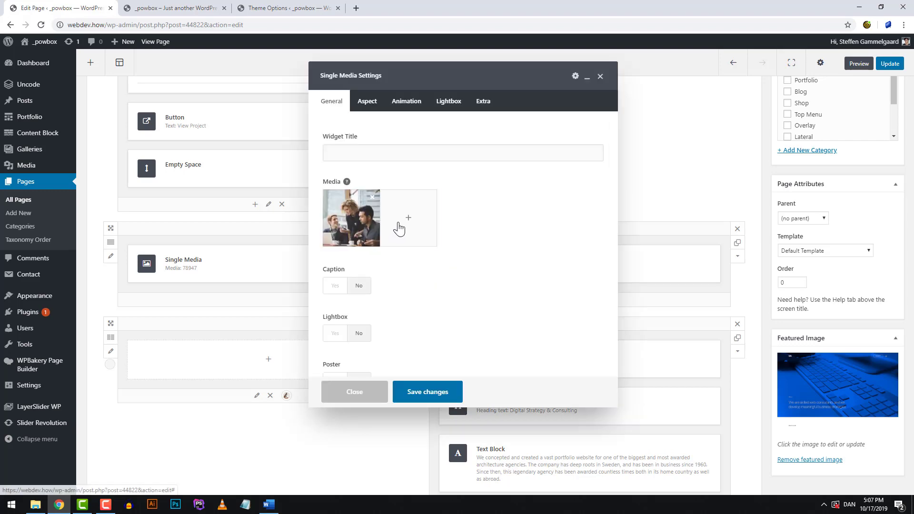
click(399, 229)
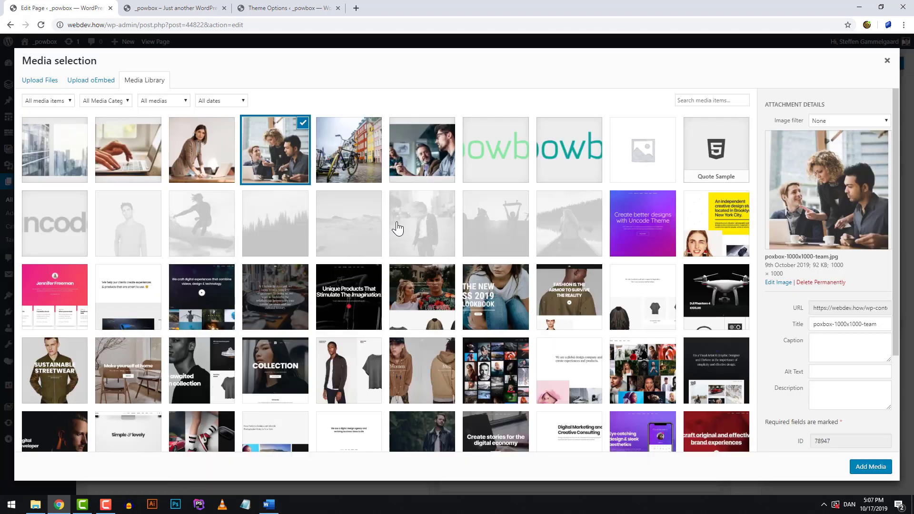
click(210, 169)
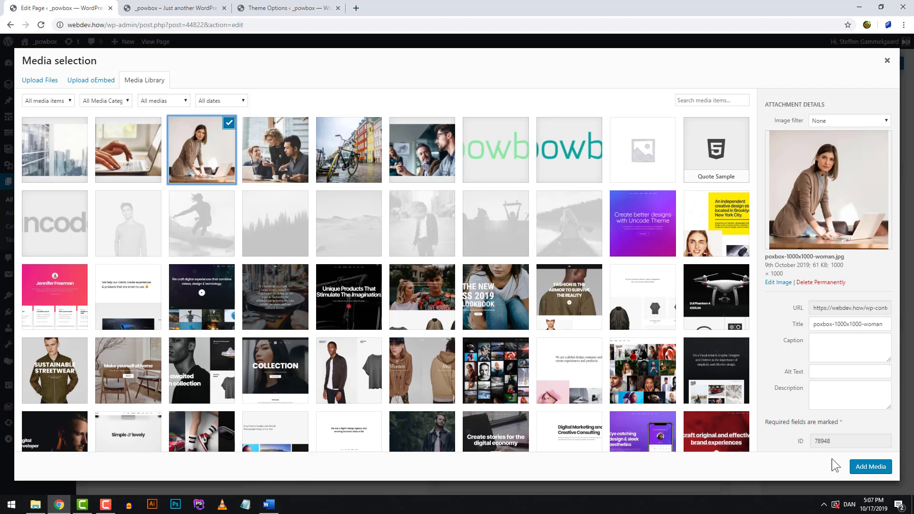
click(861, 468)
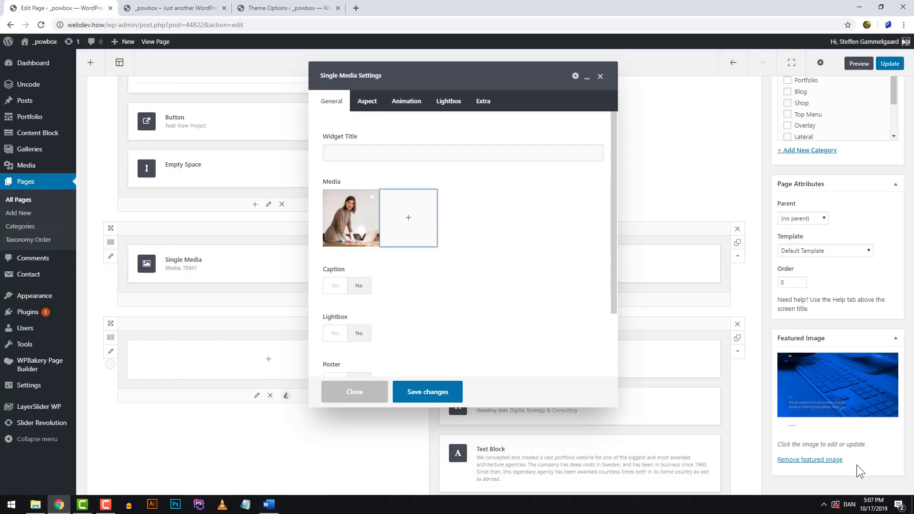
click(419, 392)
- Preview the page at iPhone 6/7/8 size and examine the images above both Digital Strategy & Consulting text sections
click(856, 64)
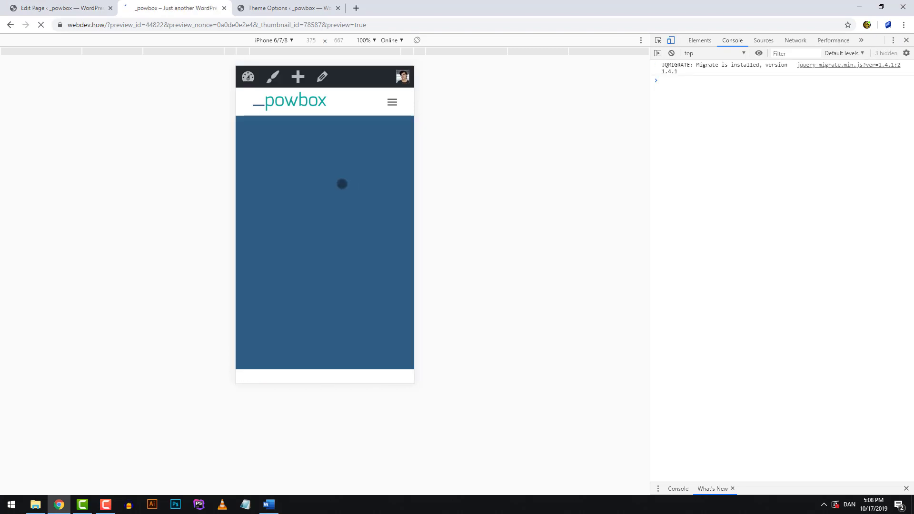
scroll(333, 214, down, 6)
scroll(331, 228, down, 10)
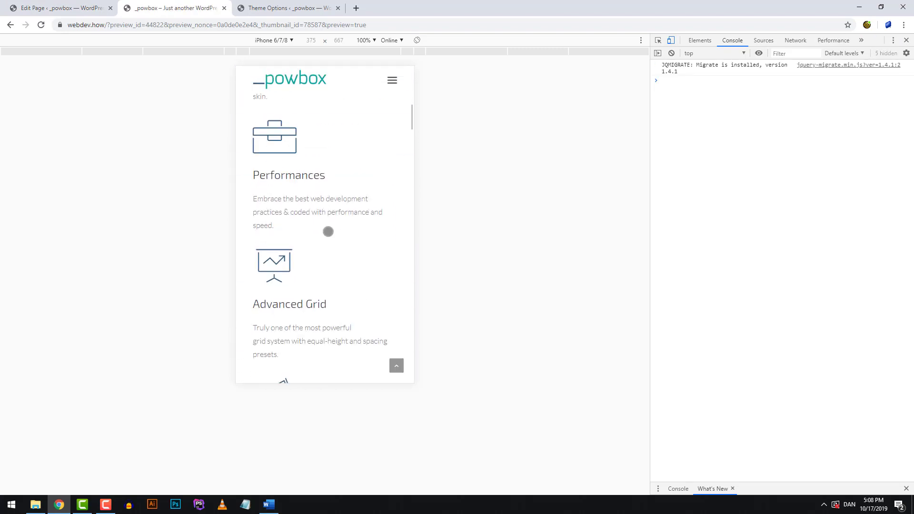
scroll(326, 242, down, 4)
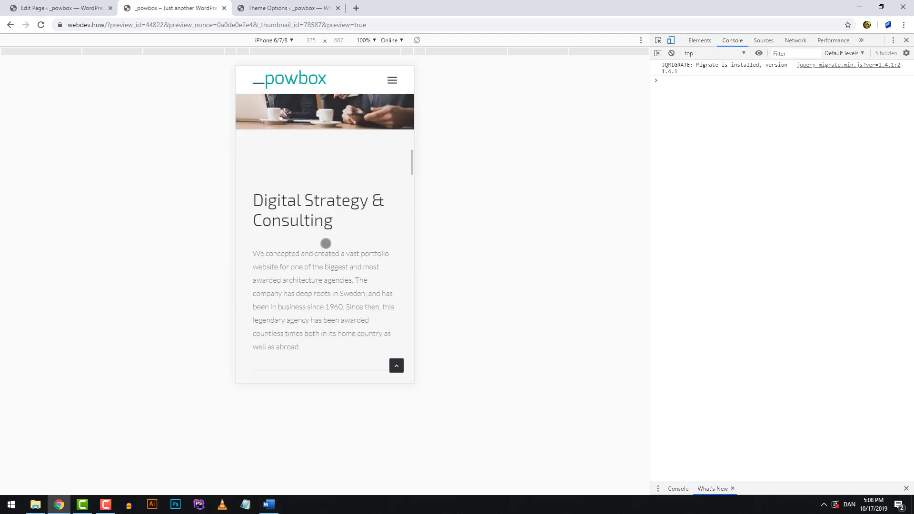
scroll(325, 242, down, 5)
scroll(326, 243, down, 8)
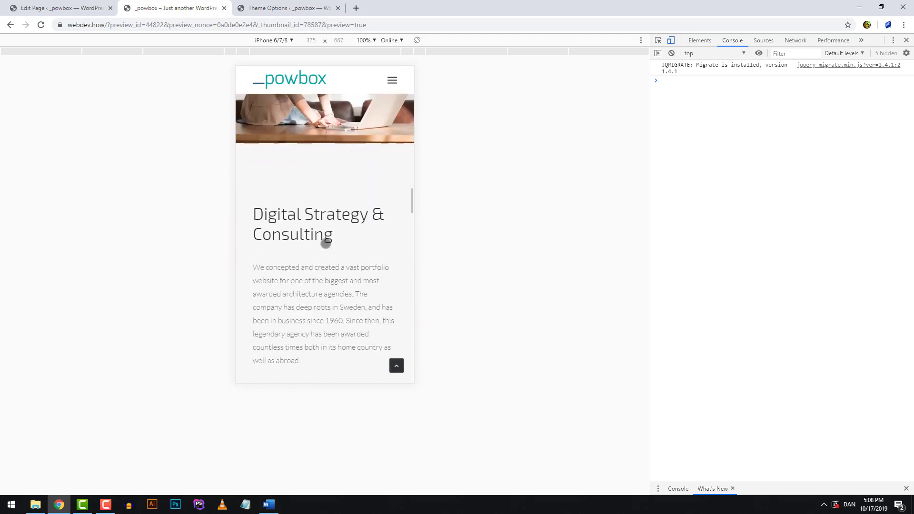